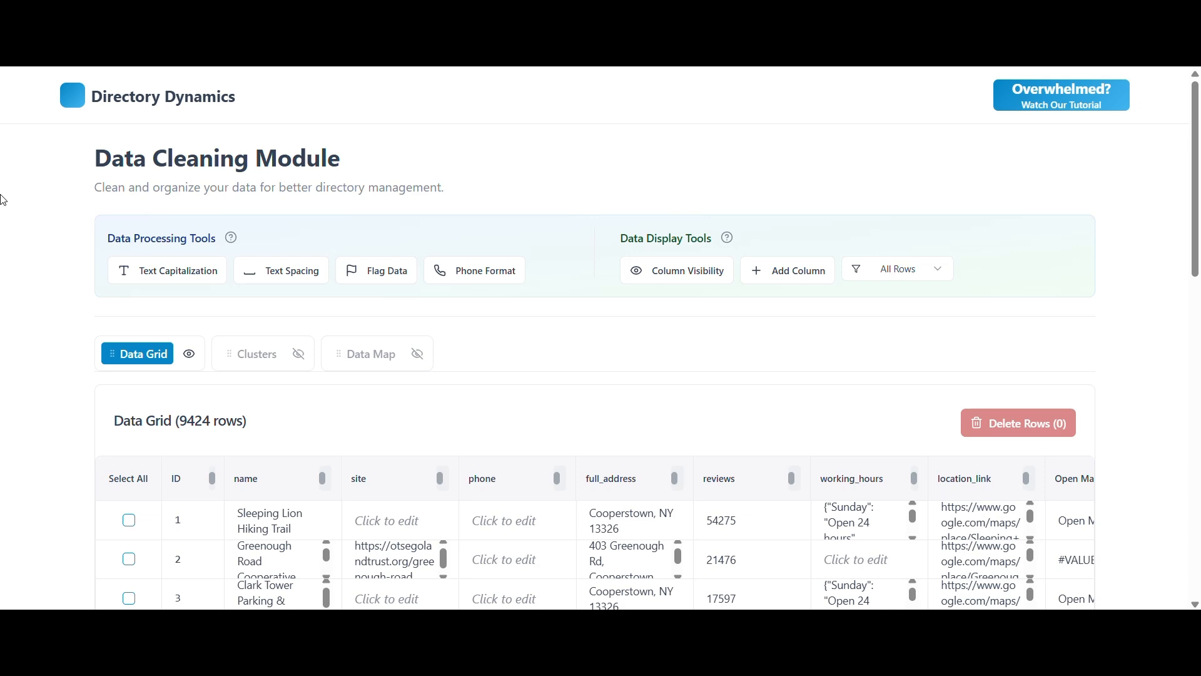
Show the Clusters view and set up a clustering analysis on the name column with clustering intensity 1.0.
scroll(2, 314, "down", 1)
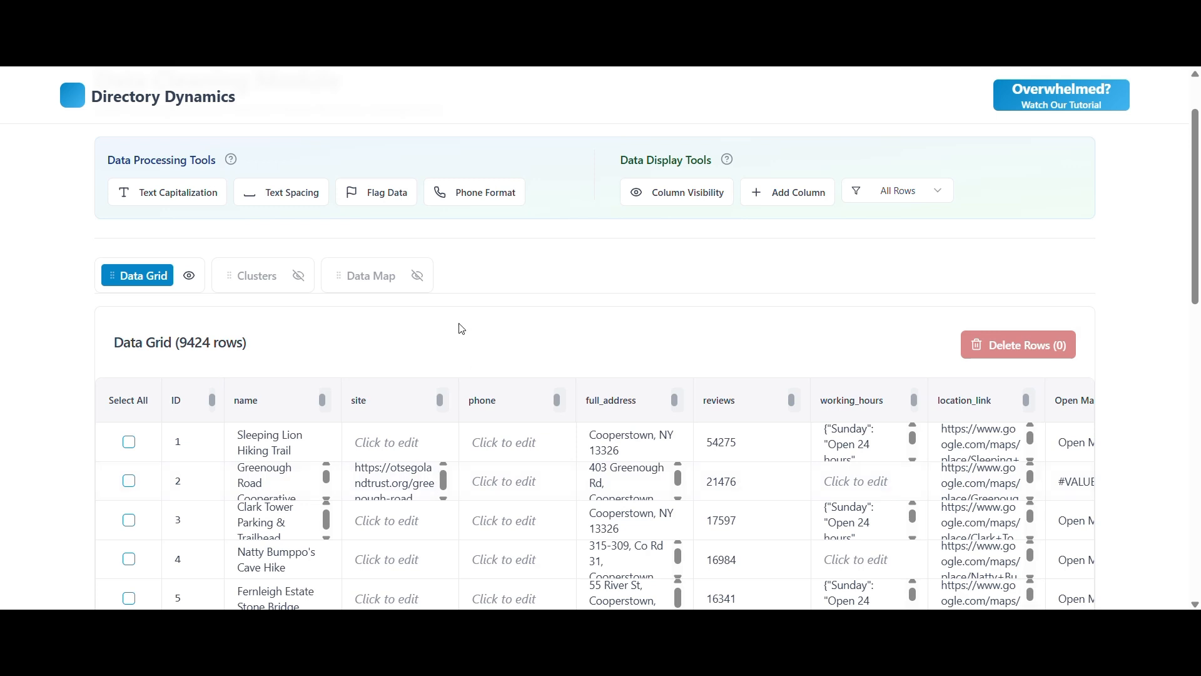
left_click(299, 276)
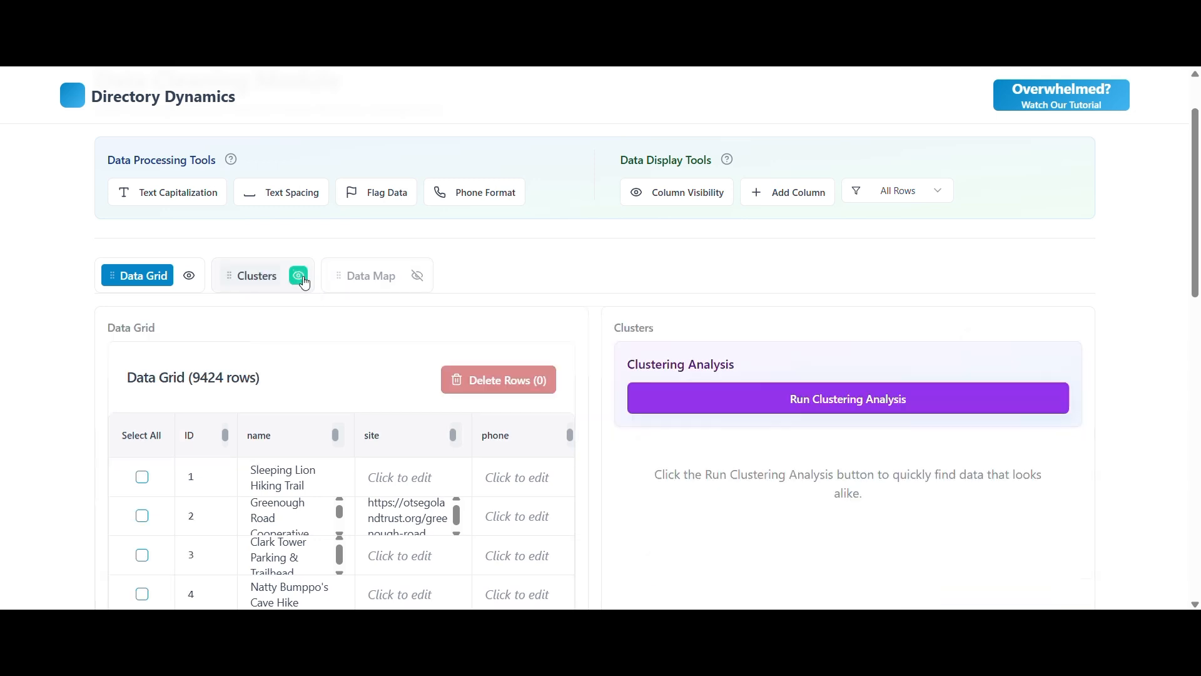
left_click(857, 414)
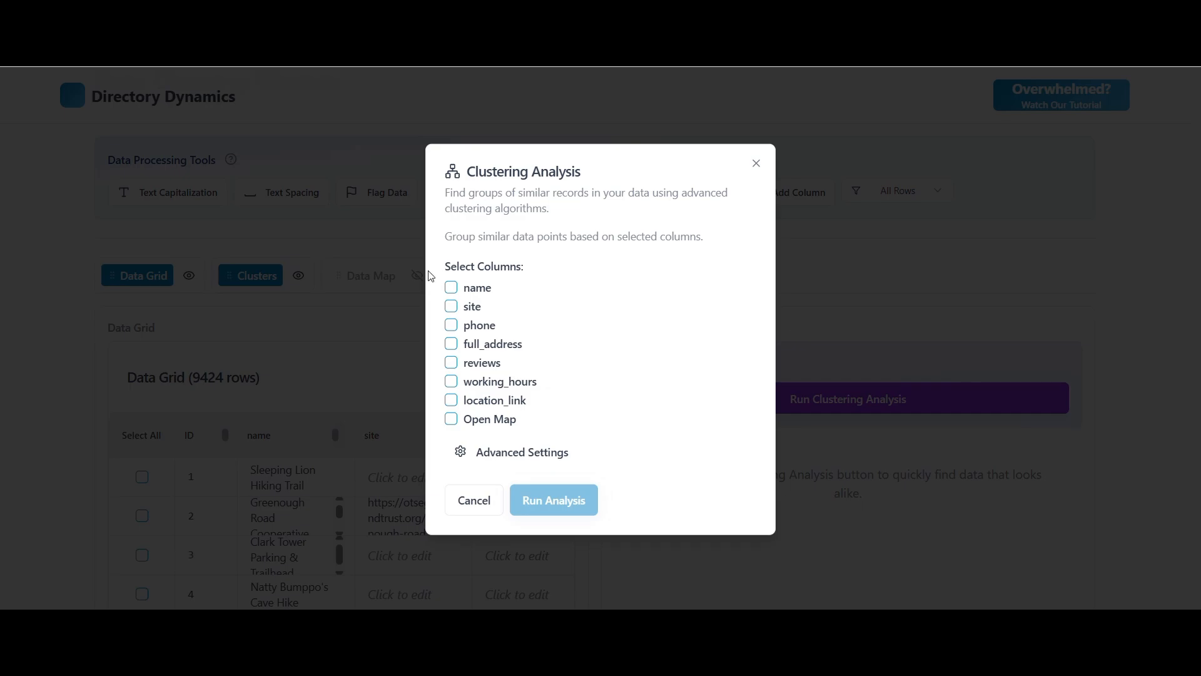
left_click(449, 289)
left_click(532, 455)
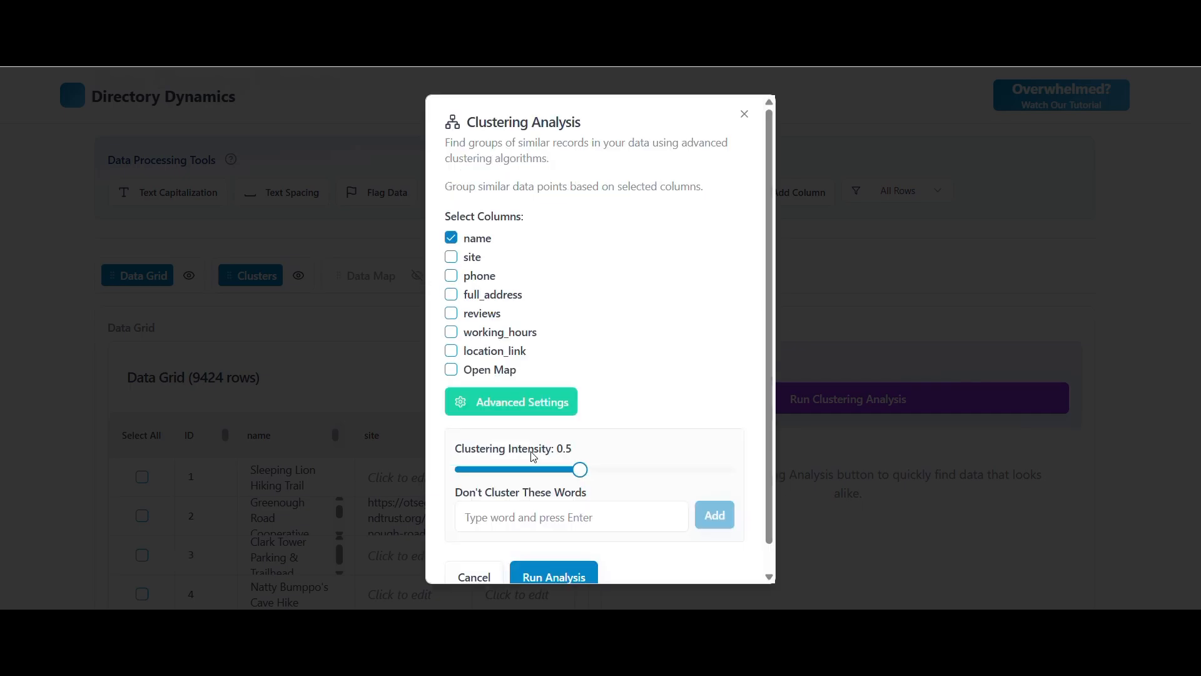
scroll(532, 456, "down", 1)
left_click_drag(580, 441, 927, 433)
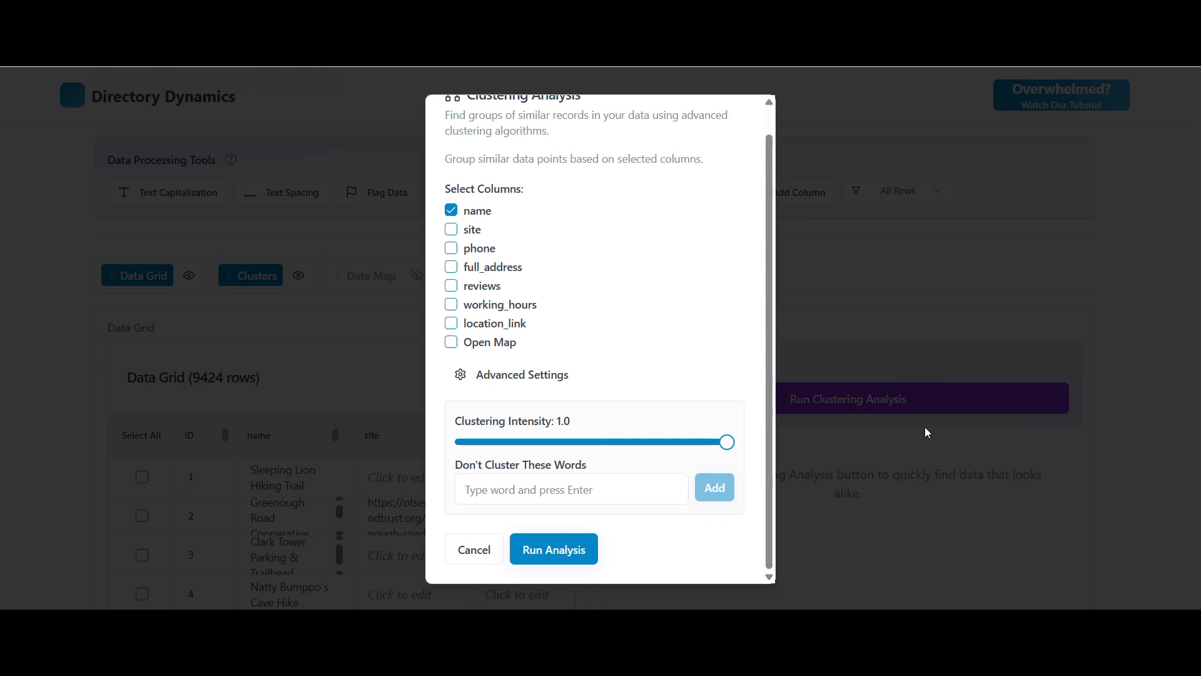
Exclude hiking, hike, trail, trail-head, trailhead, area, loop, conservation, preservation, reservation, preserve, reserve and wildlife from clustering, and run the analysis.
left_click(568, 491)
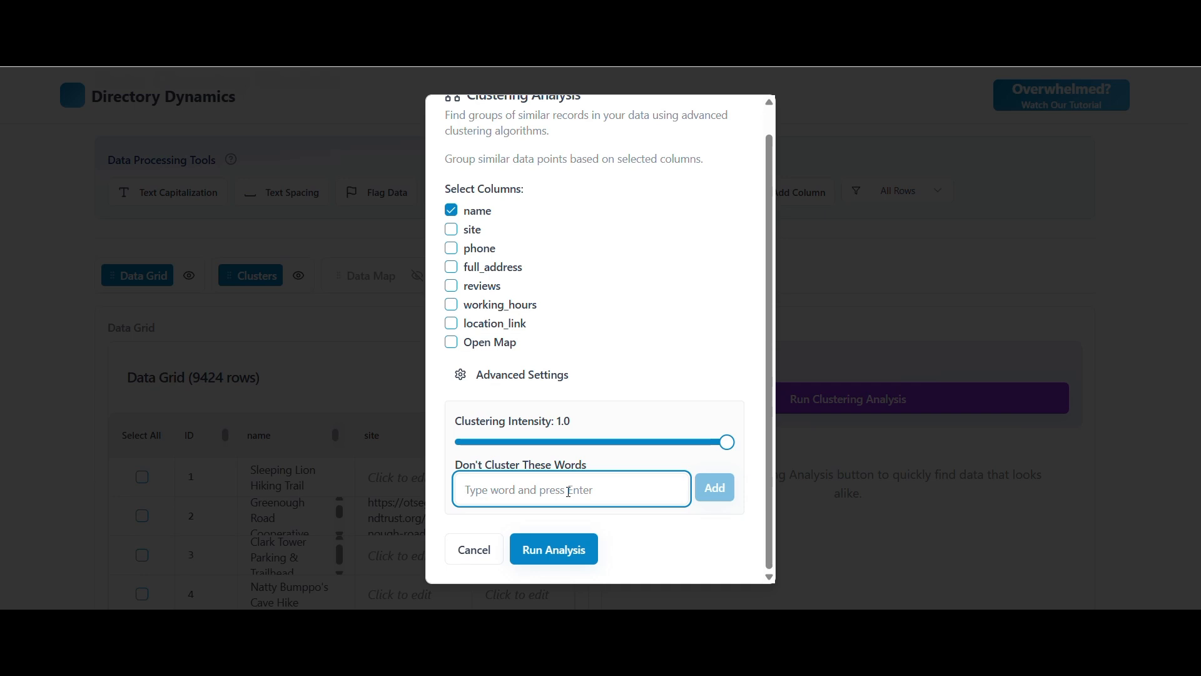
key("ctrl+v")
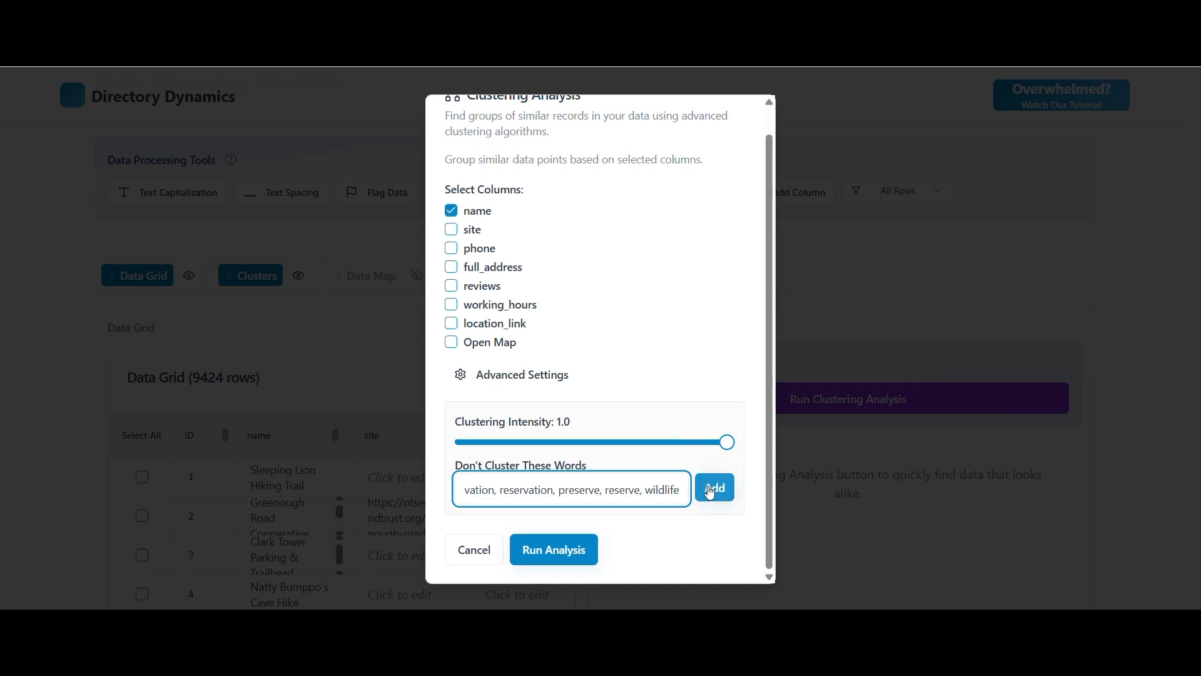
left_click(710, 492)
scroll(687, 368, "down", 2)
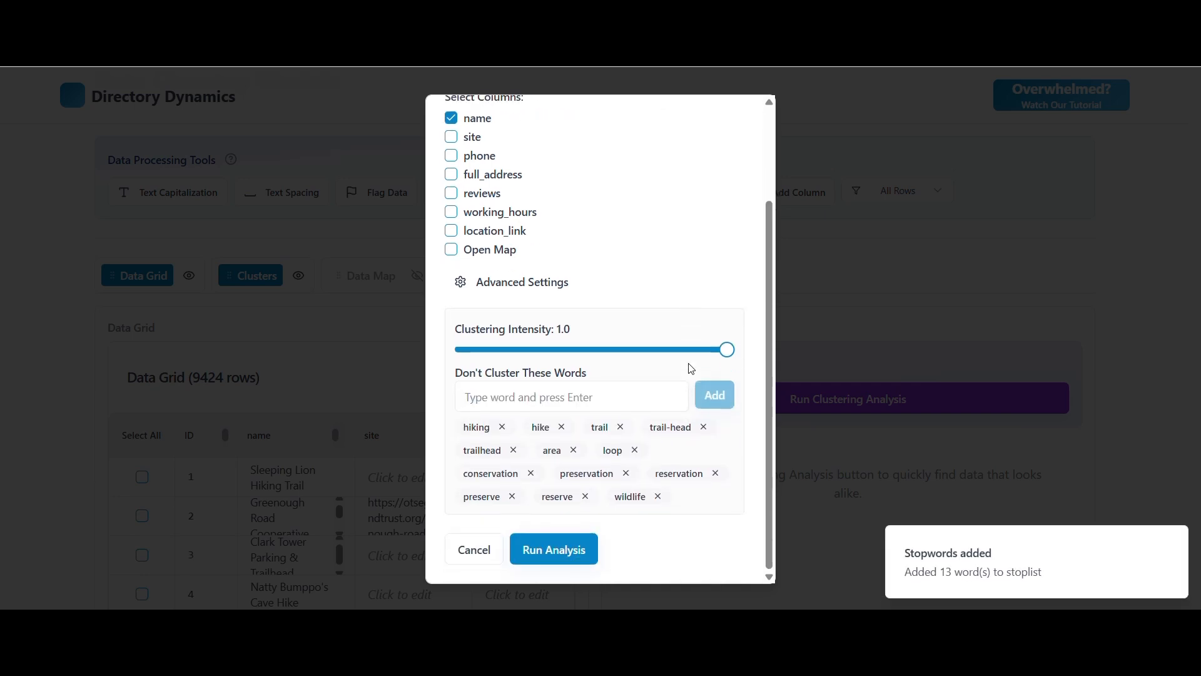
left_click(585, 549)
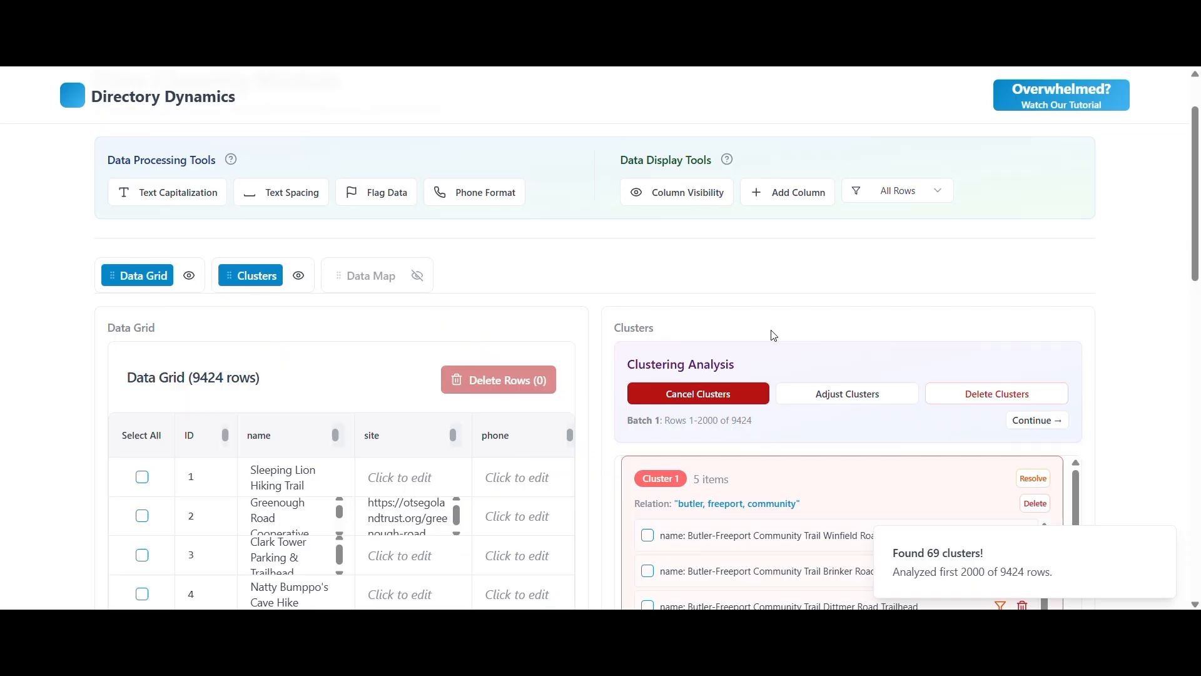
Select all three records in the cluster related by "long": Long Trail and both Long Creek Trail entries.
scroll(775, 341, "down", 1)
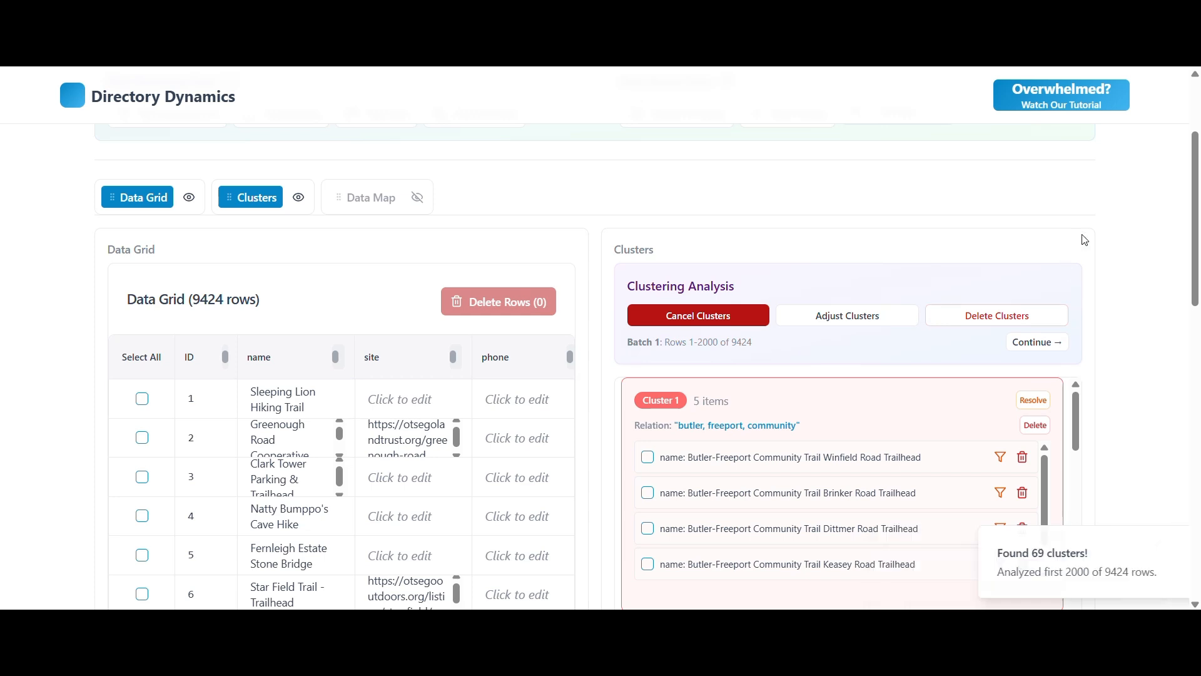
scroll(1084, 239, "down", 2)
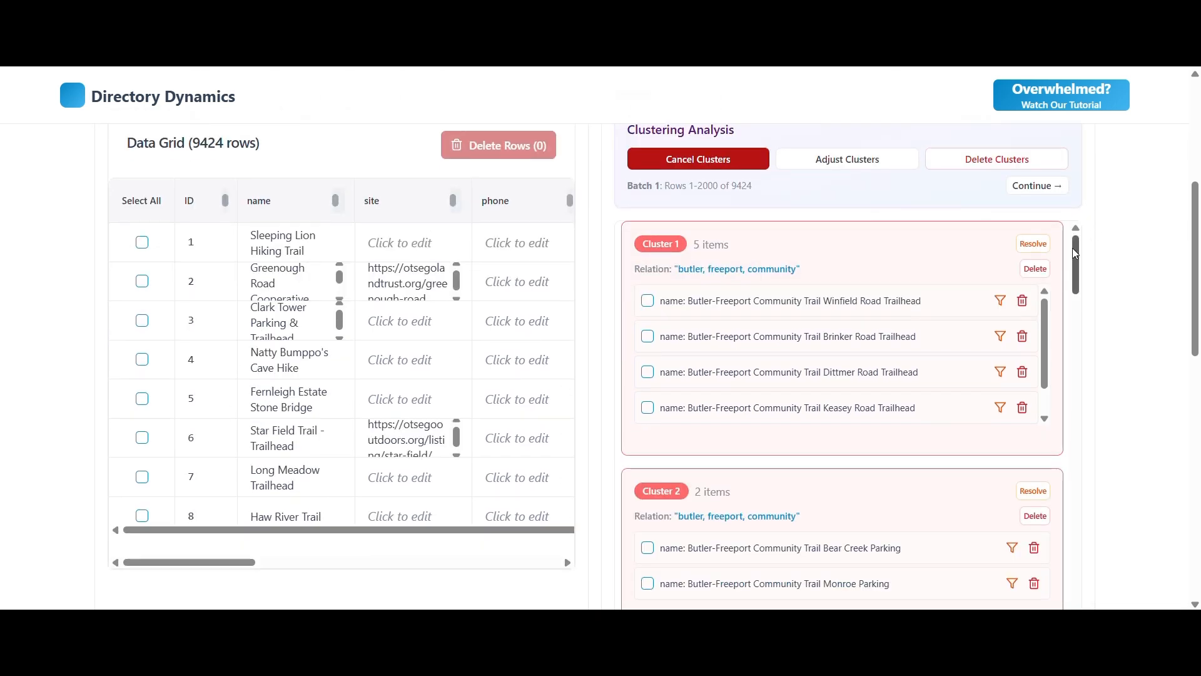
scroll(926, 307, "down", 5)
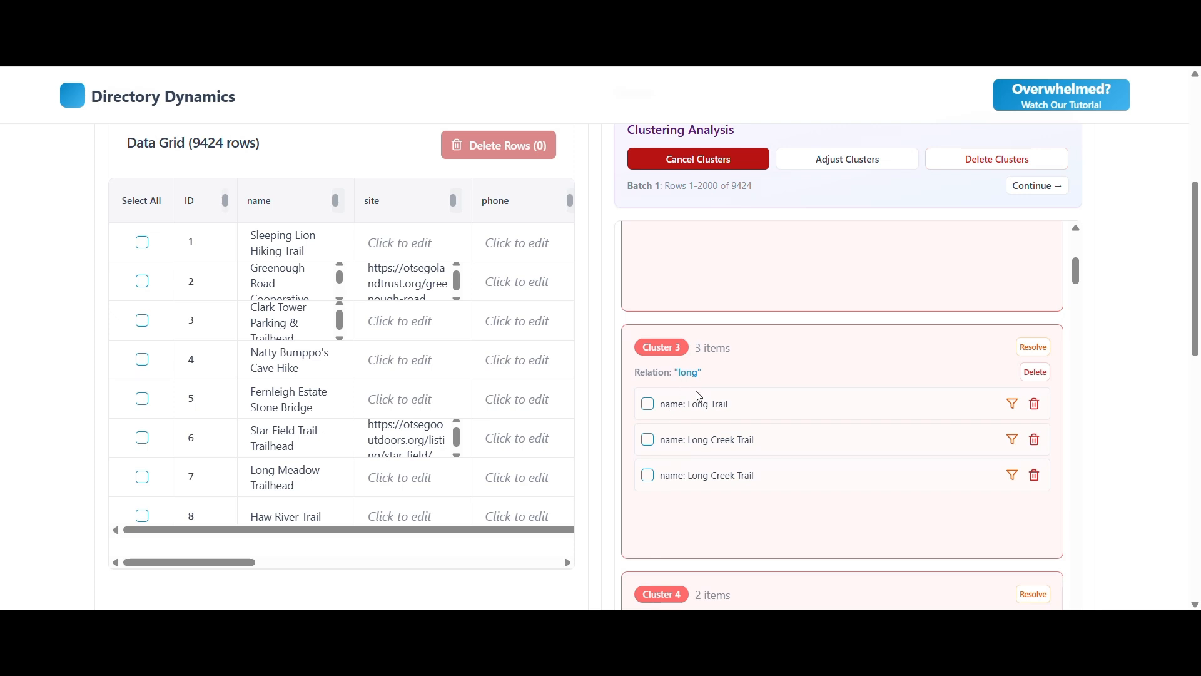
left_click(649, 404)
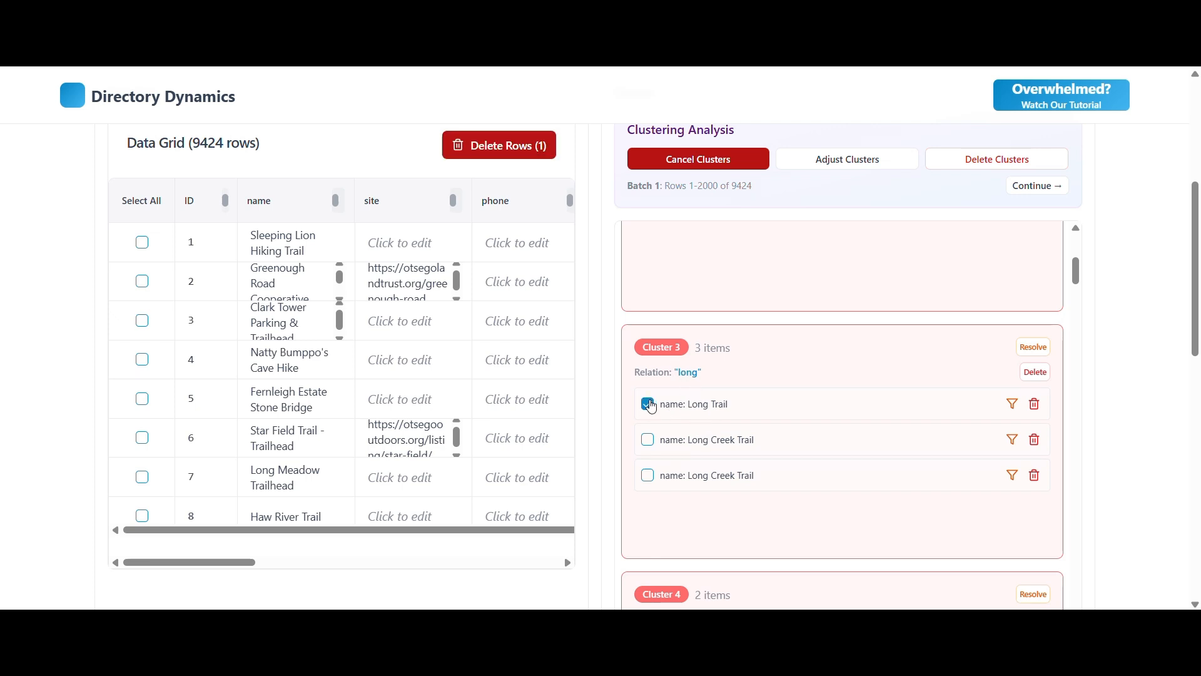
left_click(647, 439)
left_click(647, 475)
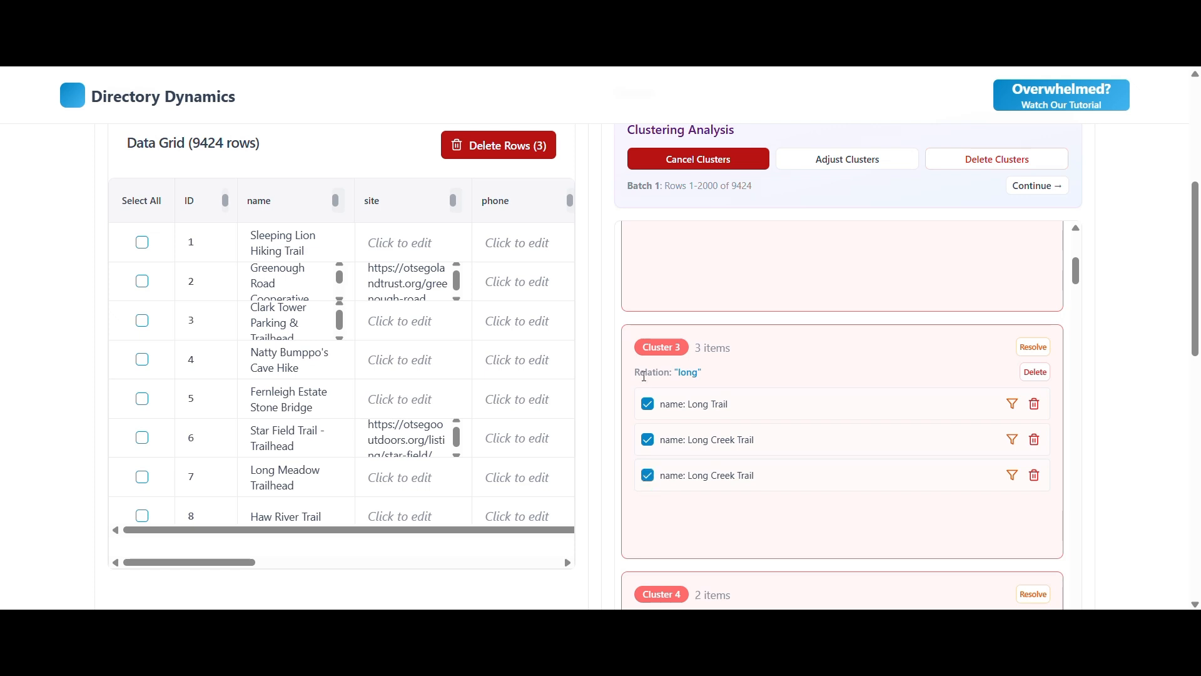
Show the Data Map view and map the selected rows, with name as the label column and location_link as the location source.
scroll(606, 375, "up", 3)
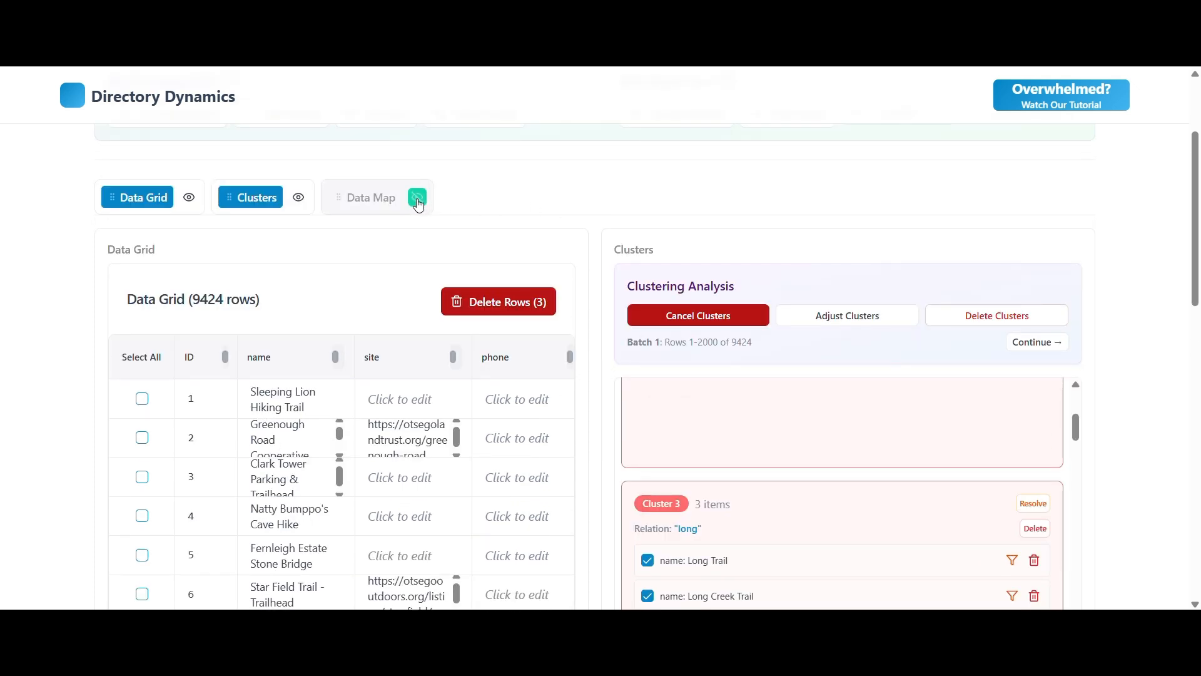
left_click(417, 199)
scroll(751, 282, "down", 3)
left_click(844, 334)
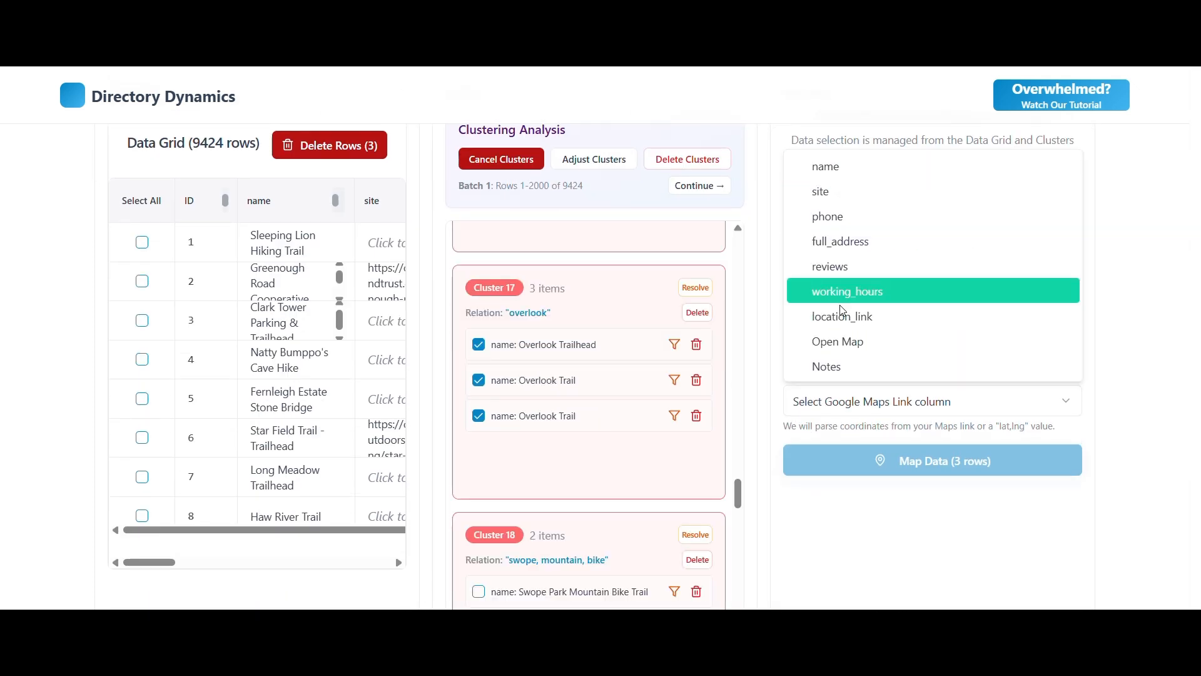
left_click(846, 317)
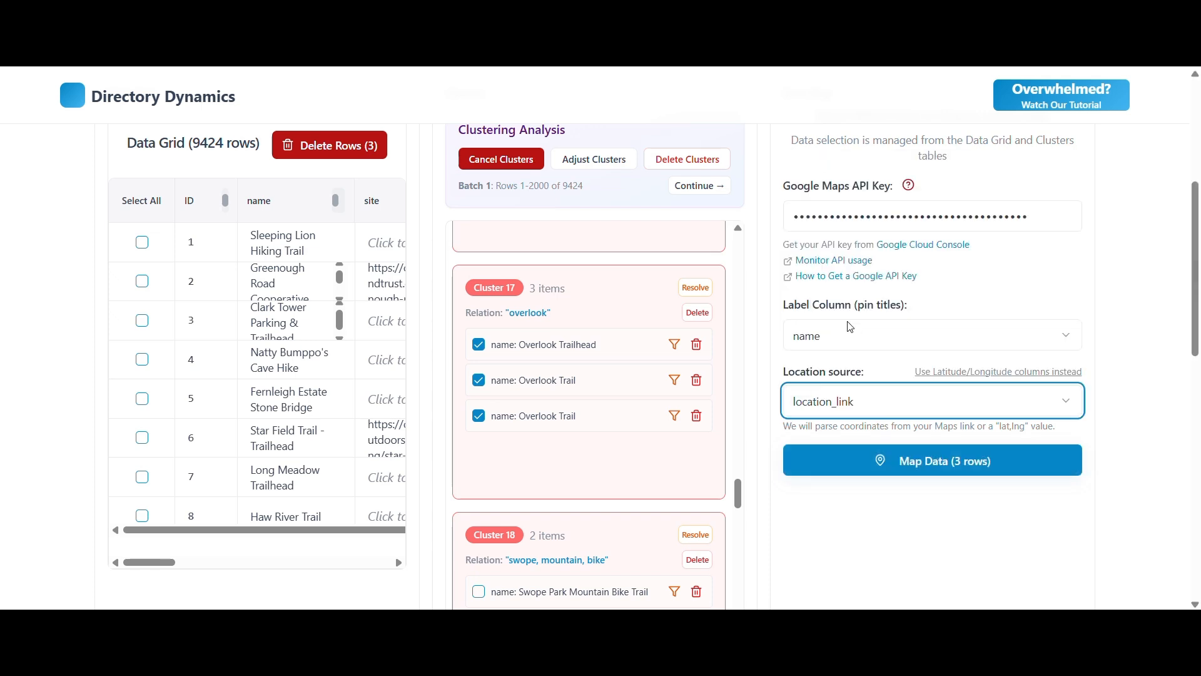
left_click(924, 474)
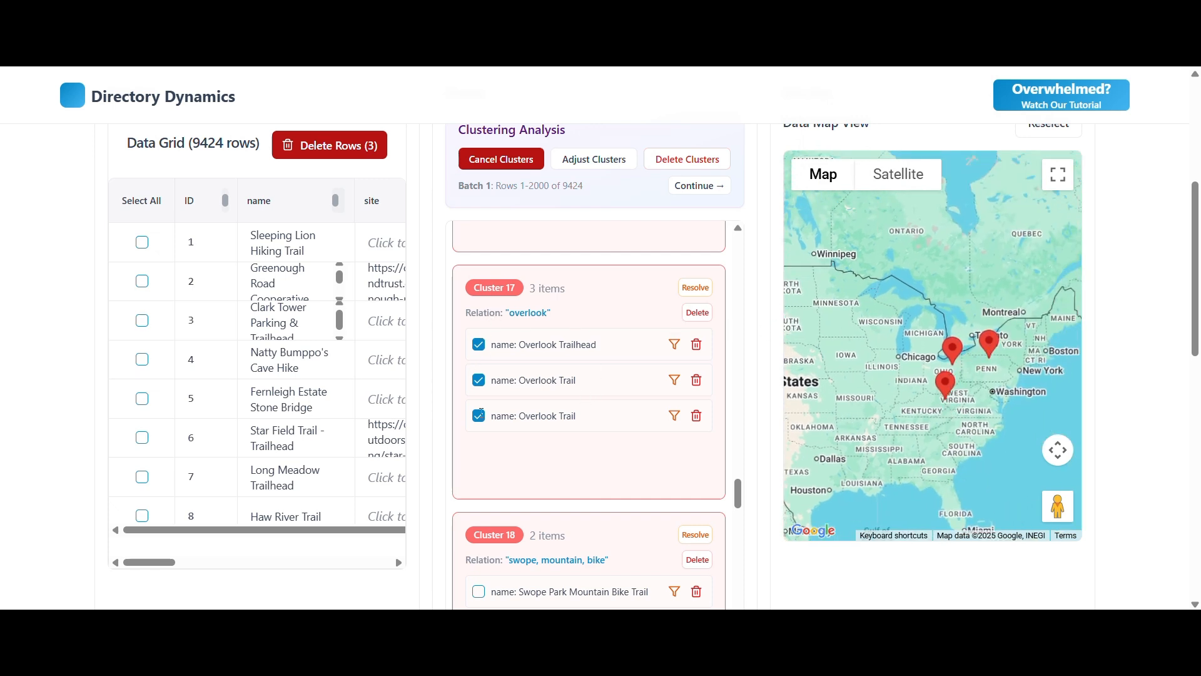
Delete the clustered duplicates, keeping one row per cluster with the highest reviews value, and move on to the next batch.
scroll(724, 387, "up", 10)
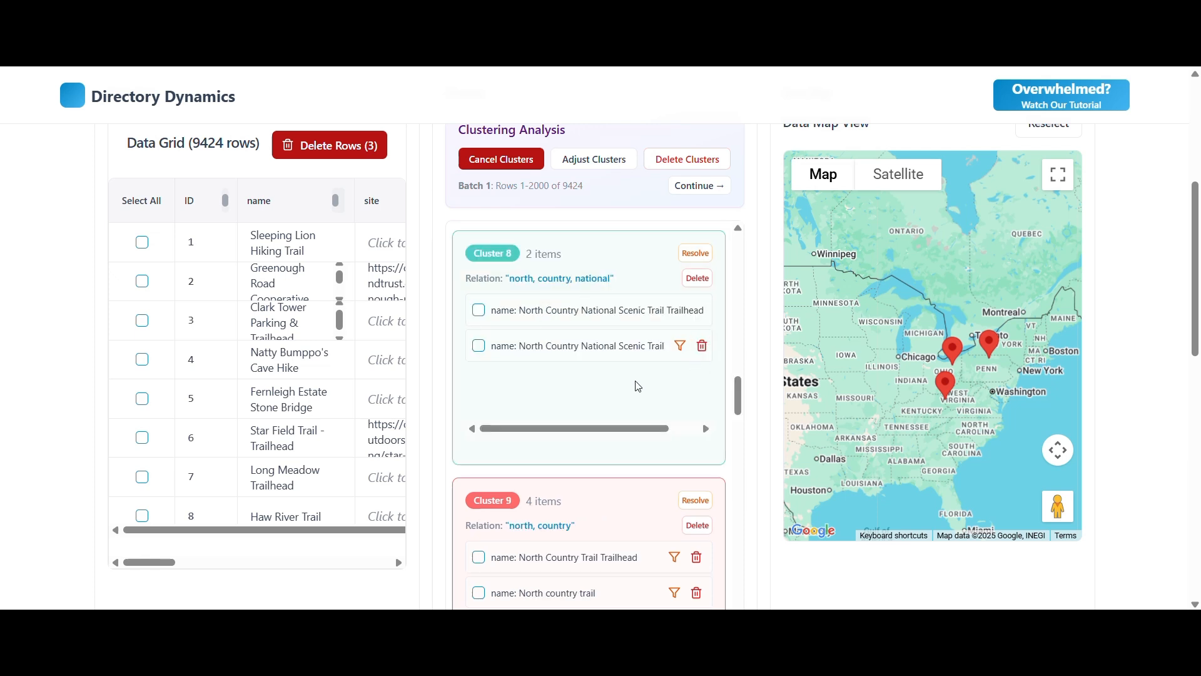
scroll(637, 388, "down", 5)
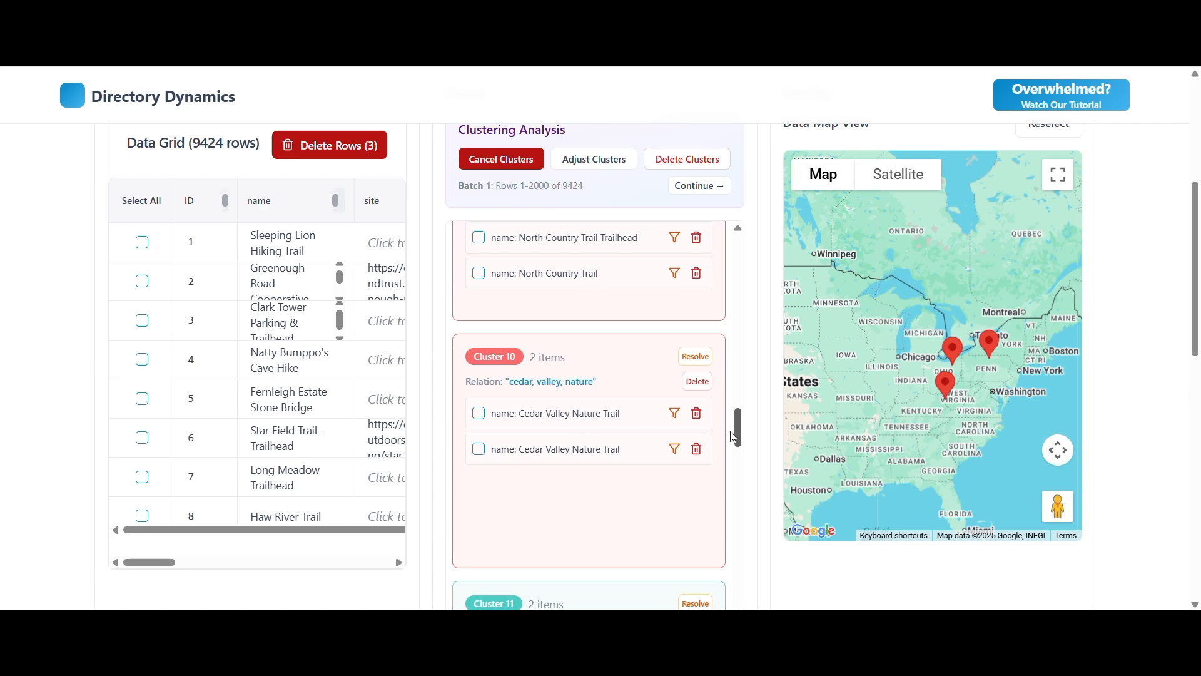
left_click(688, 162)
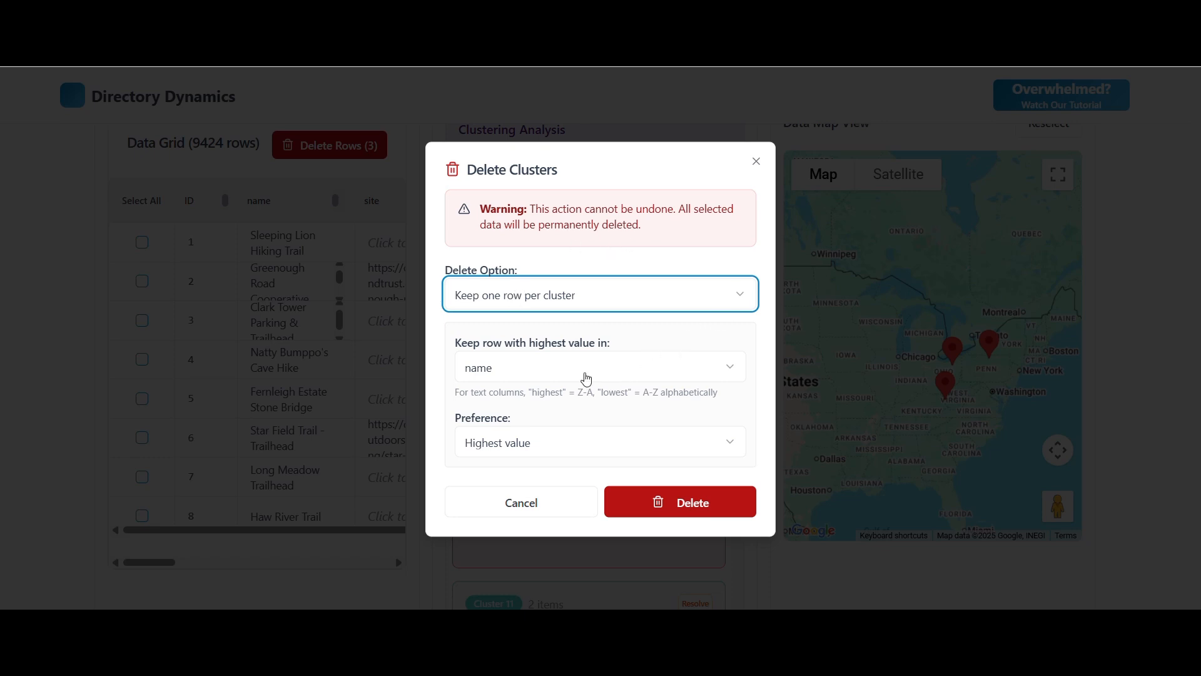
left_click(586, 378)
left_click(532, 498)
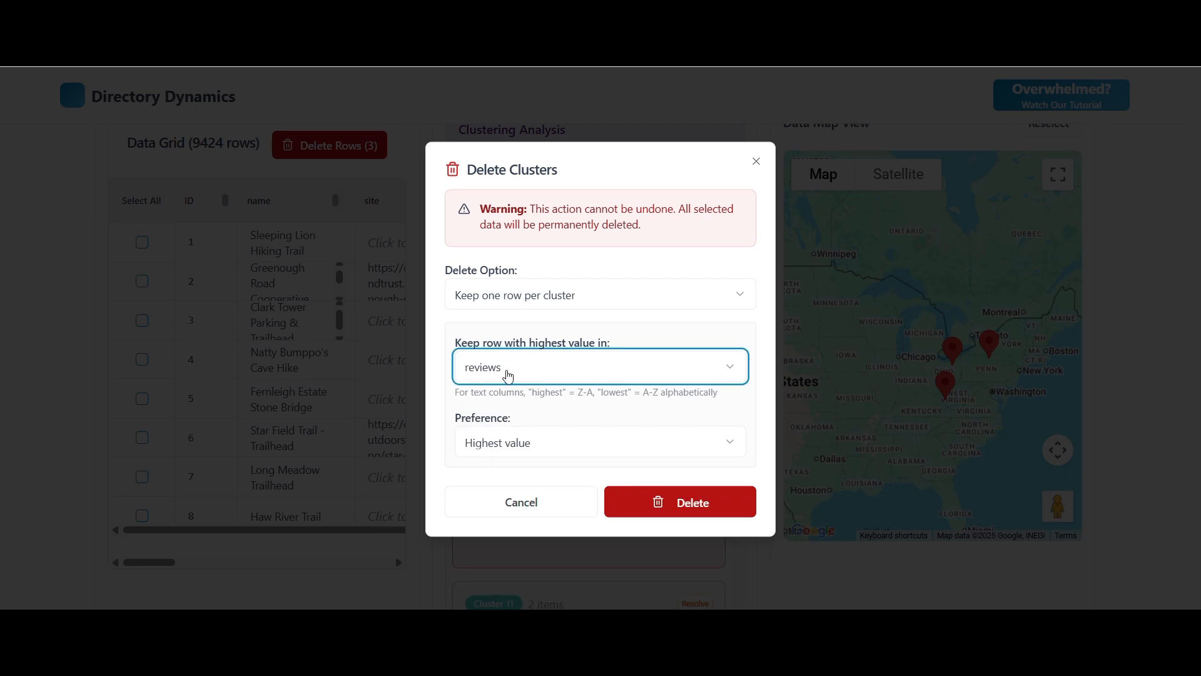
left_click(686, 507)
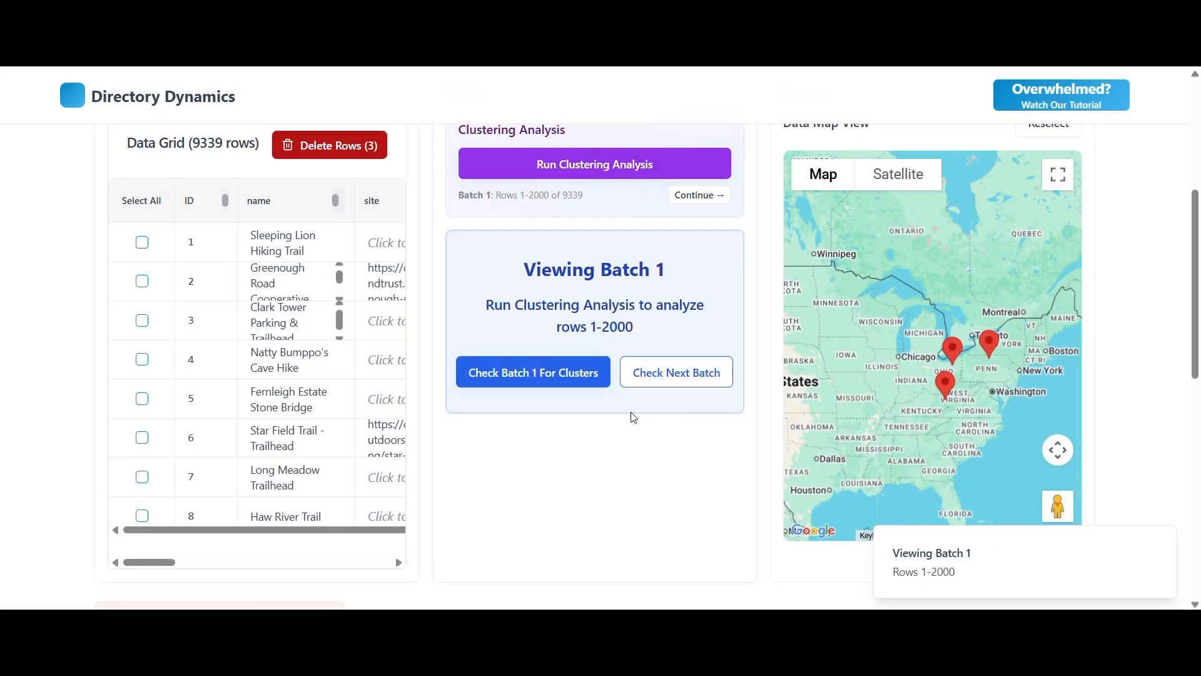
left_click(651, 380)
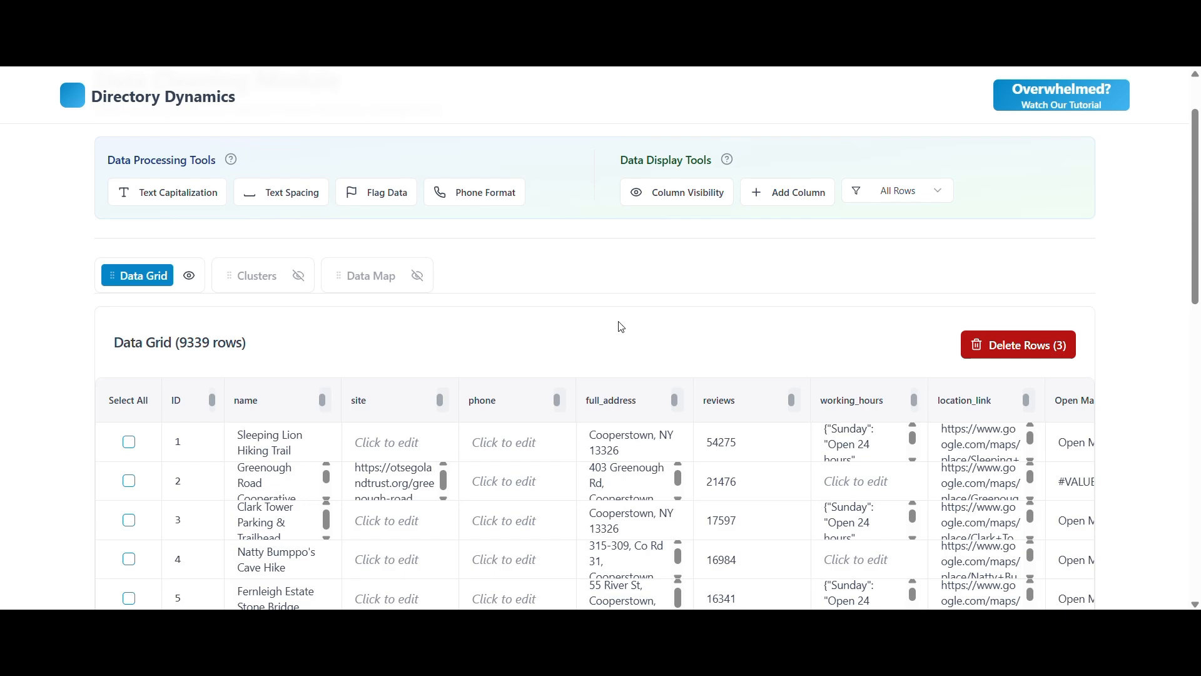
Open the Flag Data settings and limit the search columns to name only.
left_click(376, 192)
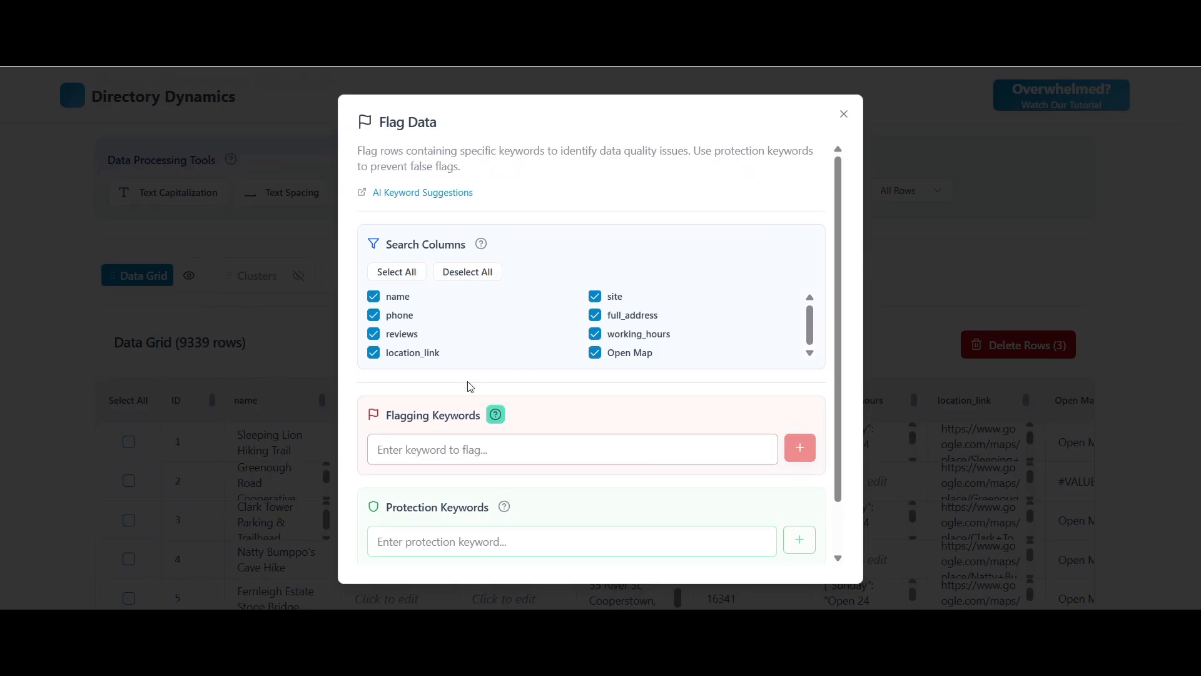
left_click(457, 278)
left_click(374, 297)
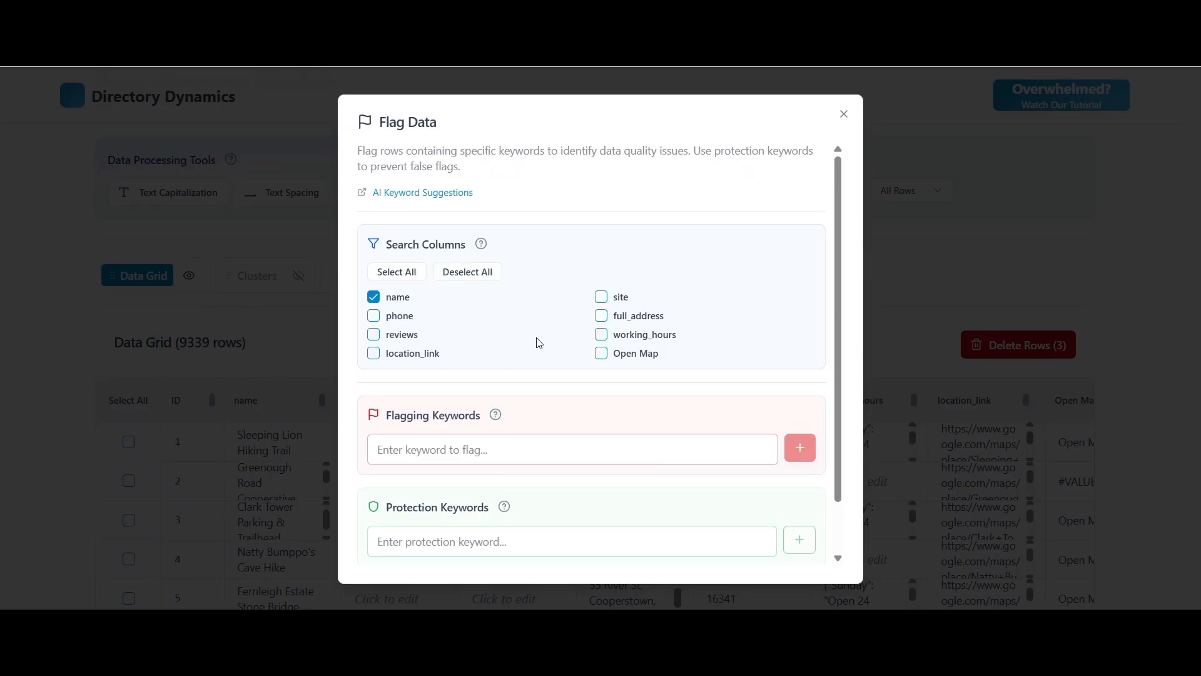
Add restaurant, restaurants, road, rd, pond, lake, city and metropolitan as flagging keywords.
left_click(424, 461)
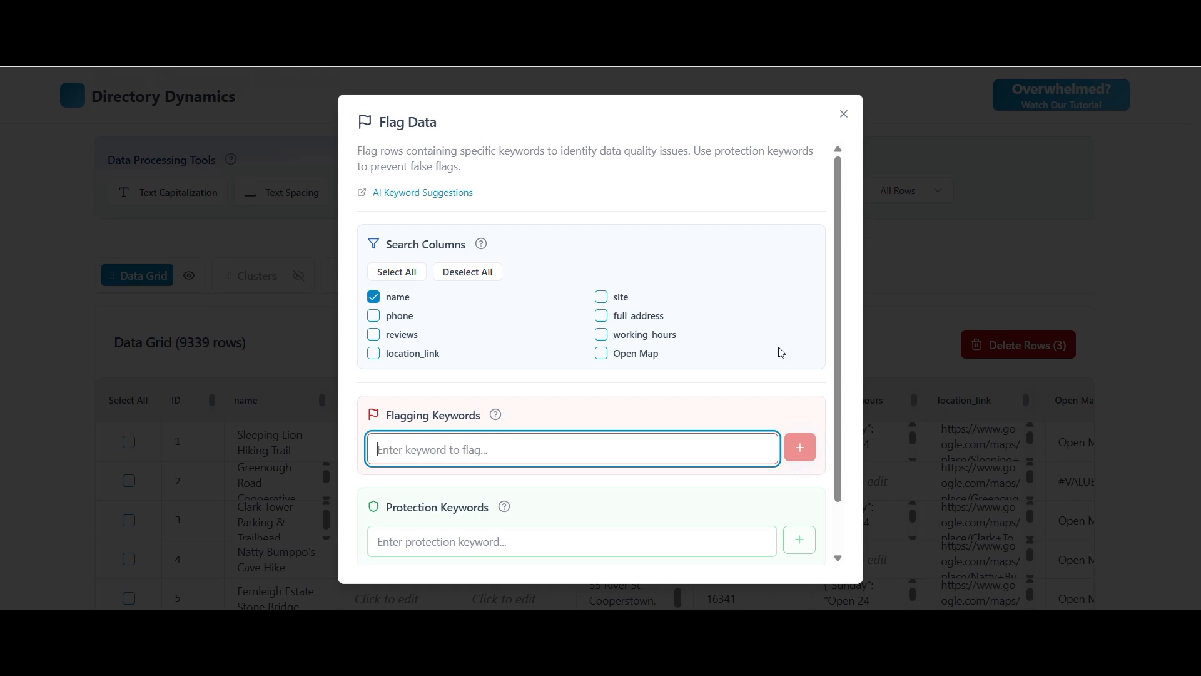
scroll(781, 352, "down", 1)
type("resta")
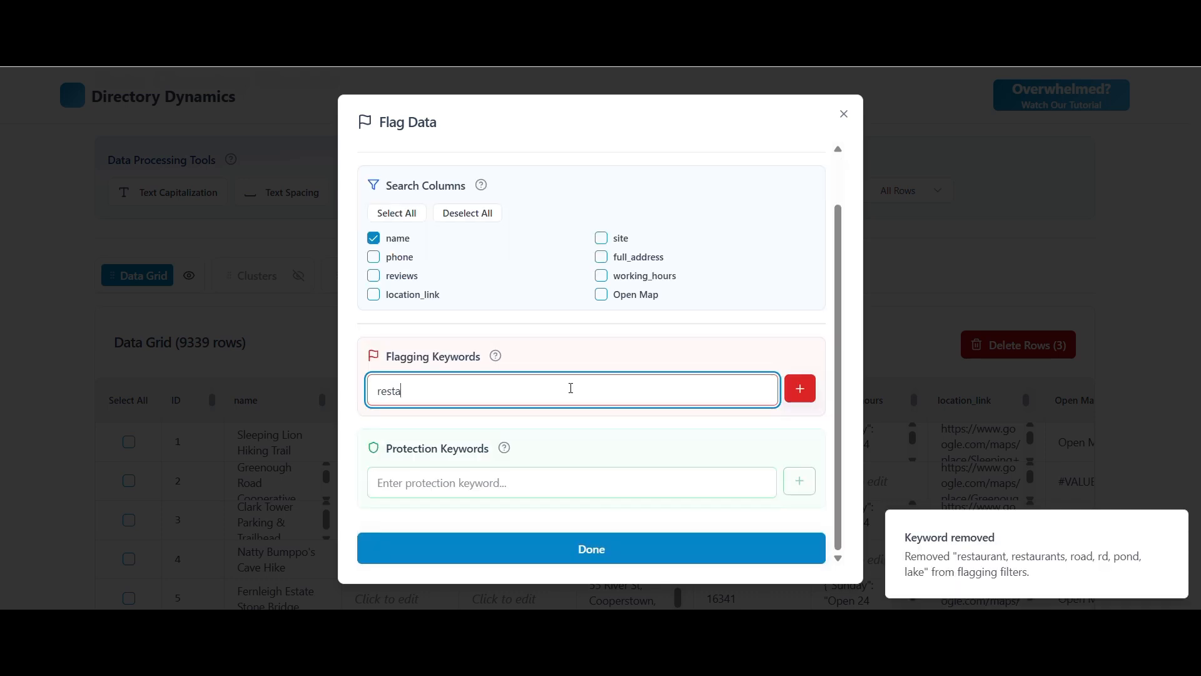
type("urant")
key("Return")
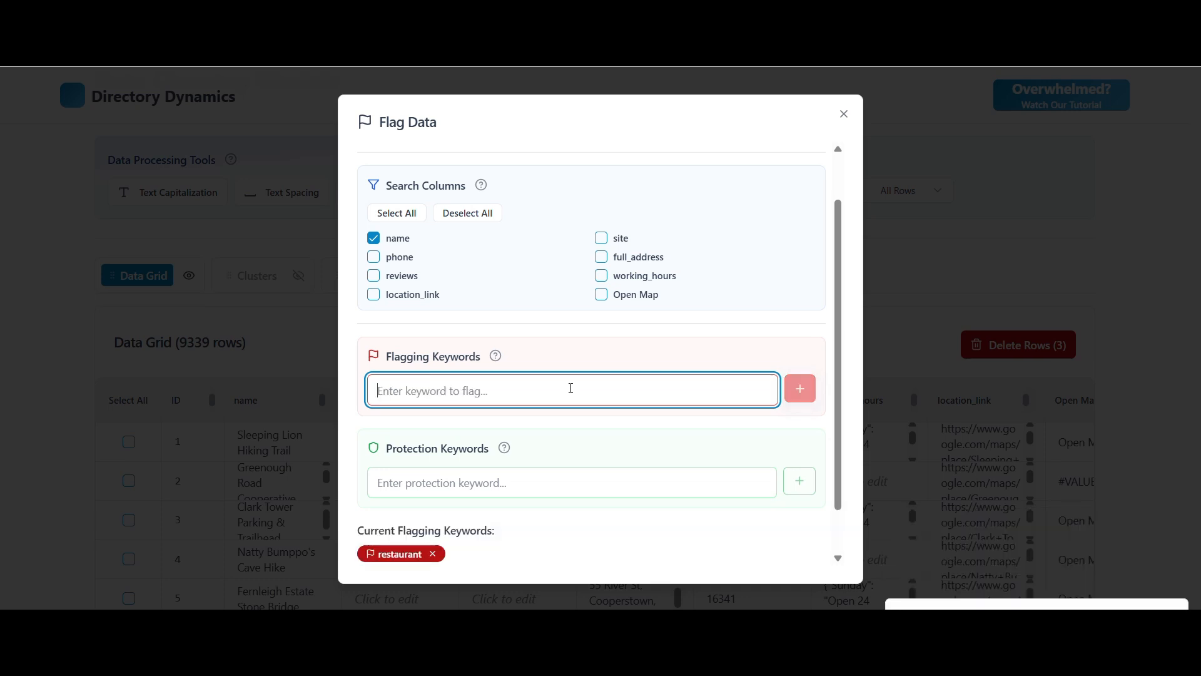
scroll(656, 343, "down", 1)
scroll(656, 343, "down", 1)
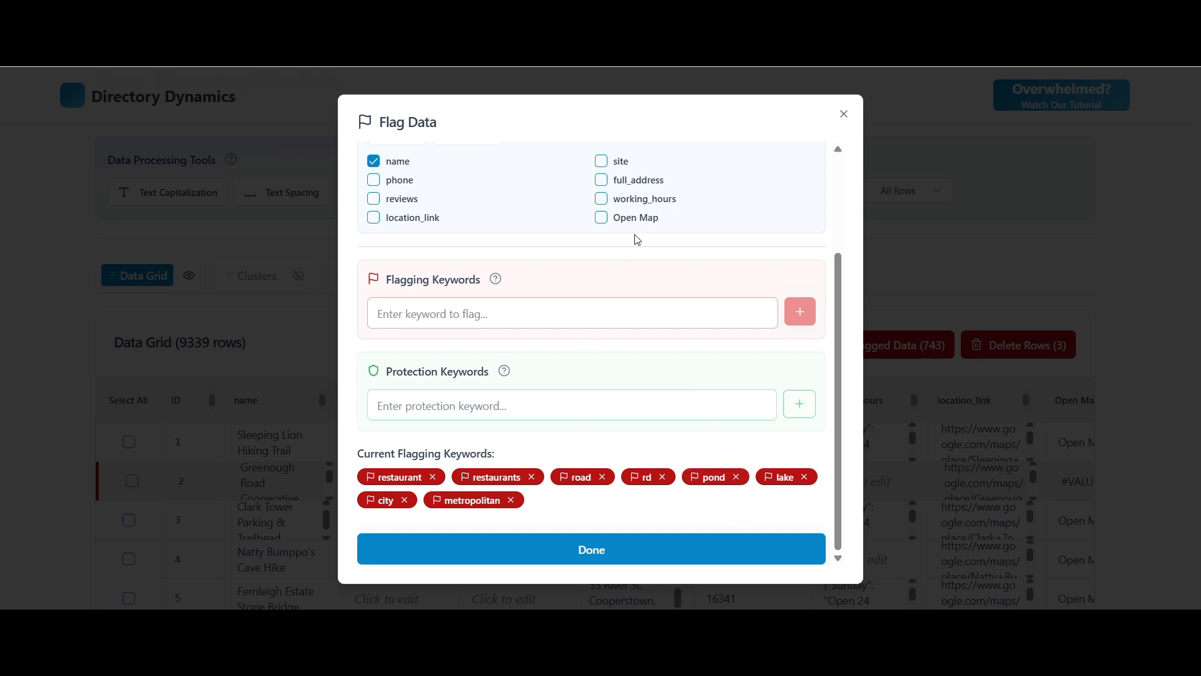
Add protection keywords hiking, trail, trailhead, loop, path, preserve, reserve, conservation, preservation, wildlife and state park, plus flagging keywords stair and stairs.
left_click(607, 395)
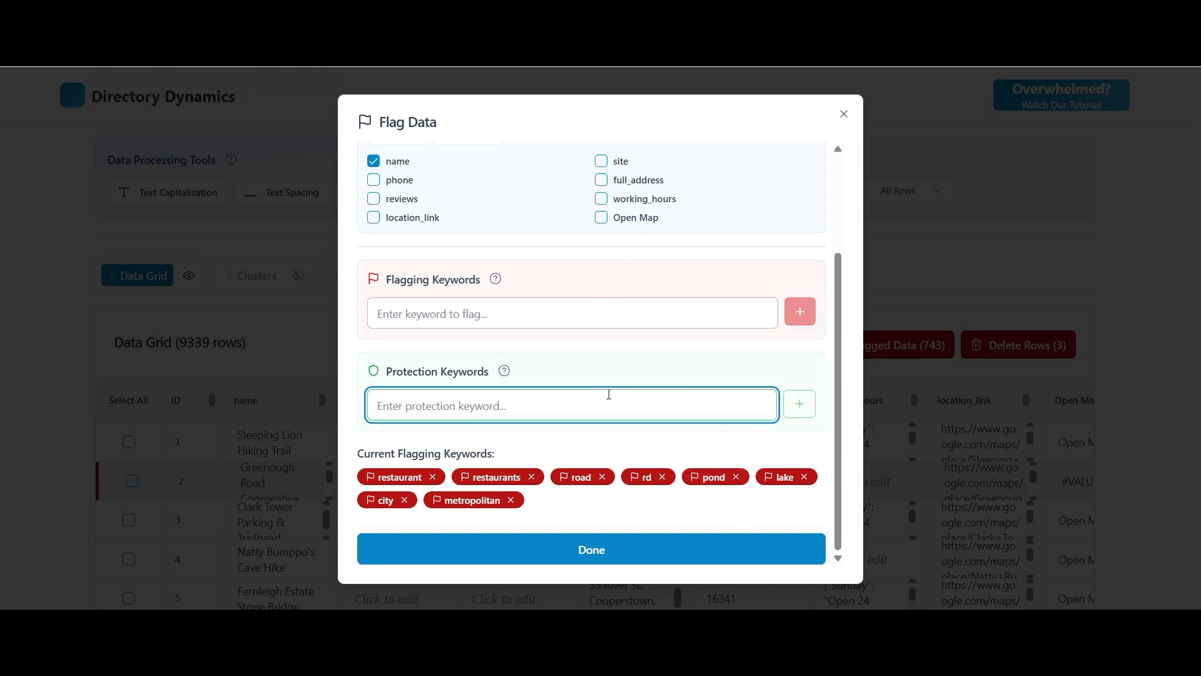
type("hiking")
key("Return")
type("trail")
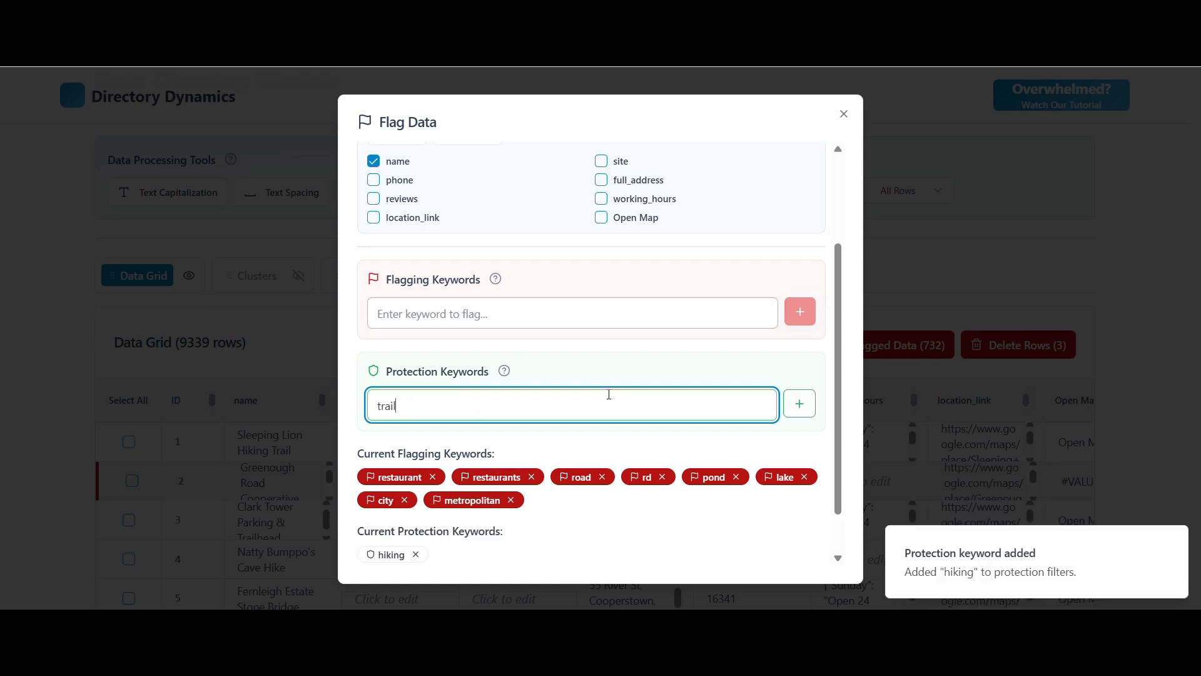
key("Return")
type("trailhead")
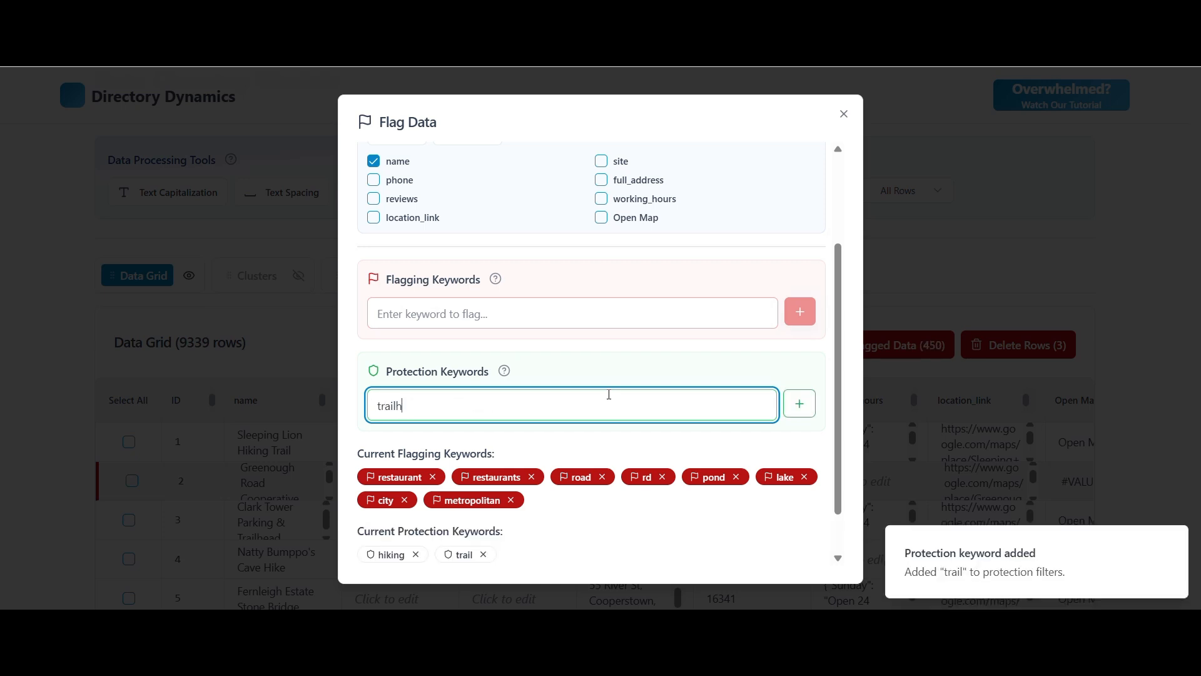
key("Return")
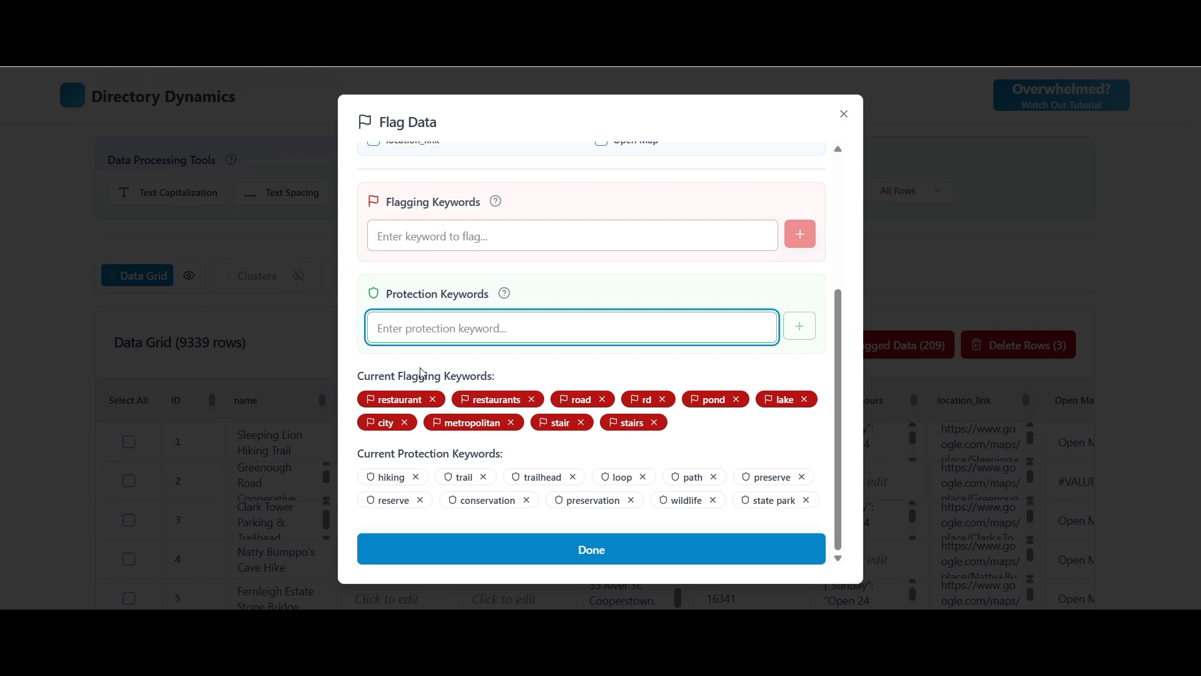
left_click(585, 551)
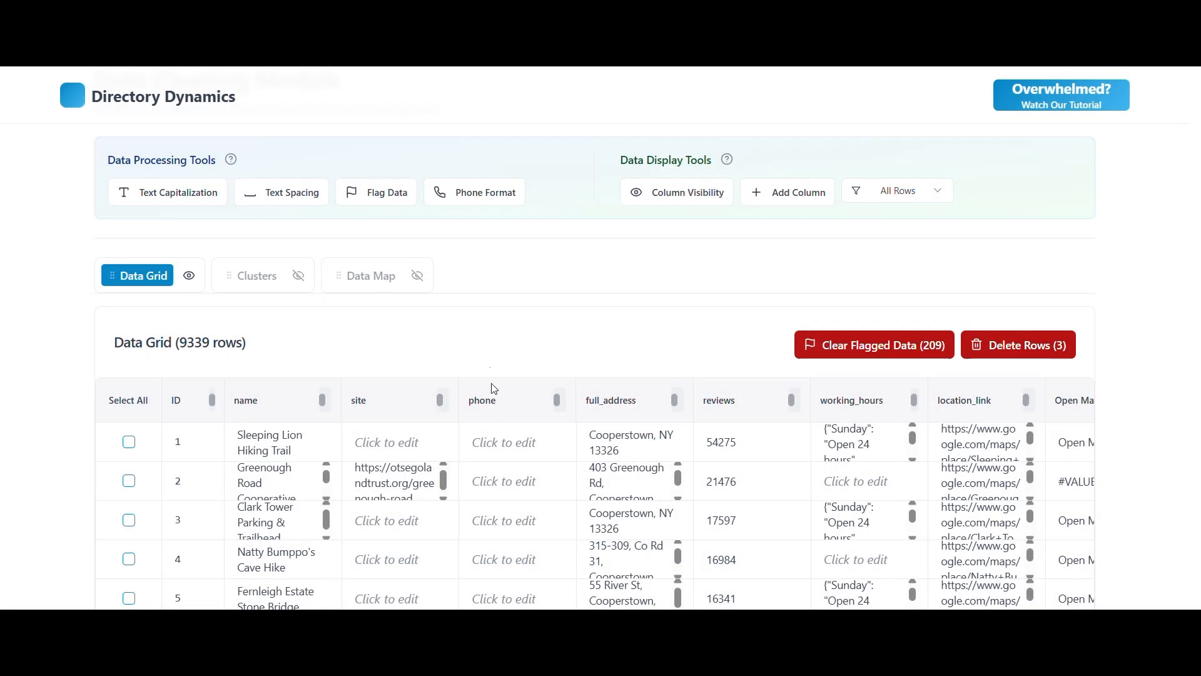
Filter the data grid to show only the flagged rows.
left_click(916, 198)
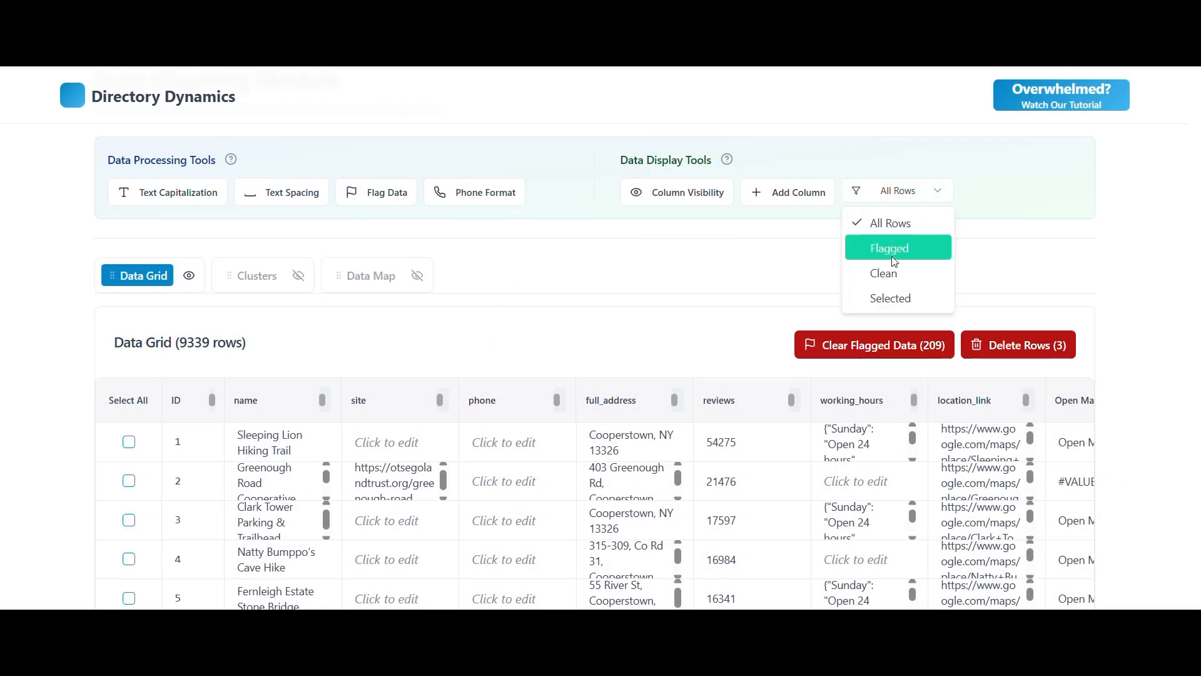
left_click(888, 246)
scroll(635, 270, "down", 1)
scroll(635, 271, "down", 2)
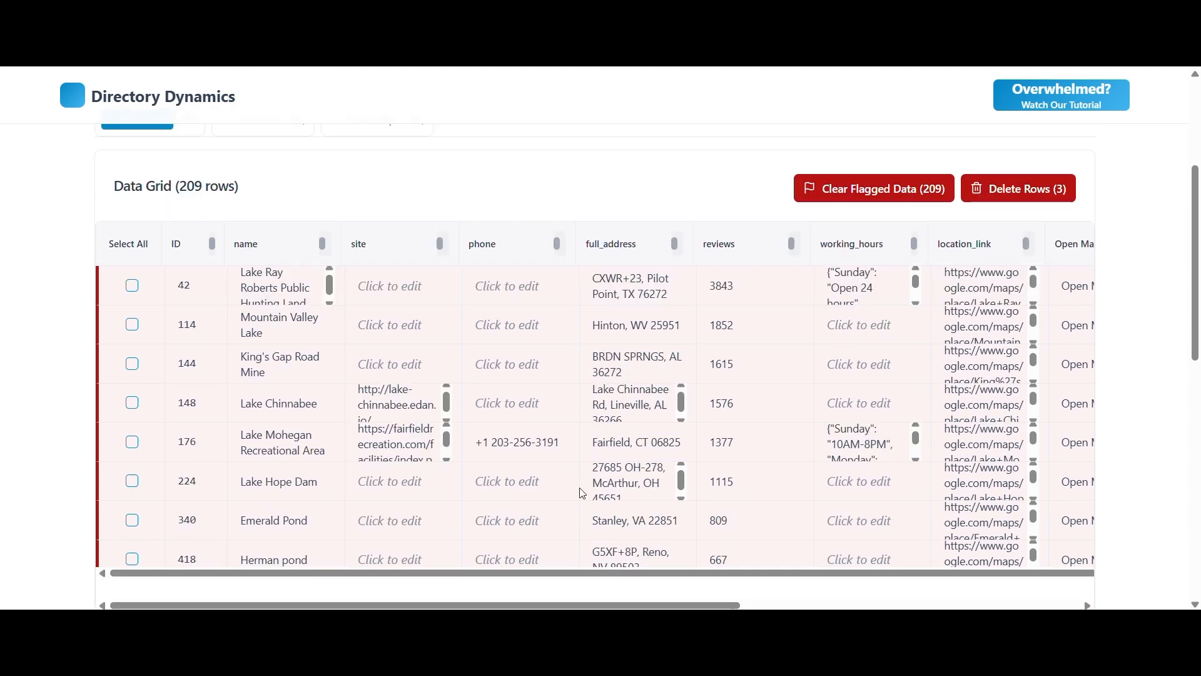
Limit the visible grid columns to name, Flagged and Flagged For.
scroll(650, 237, "up", 3)
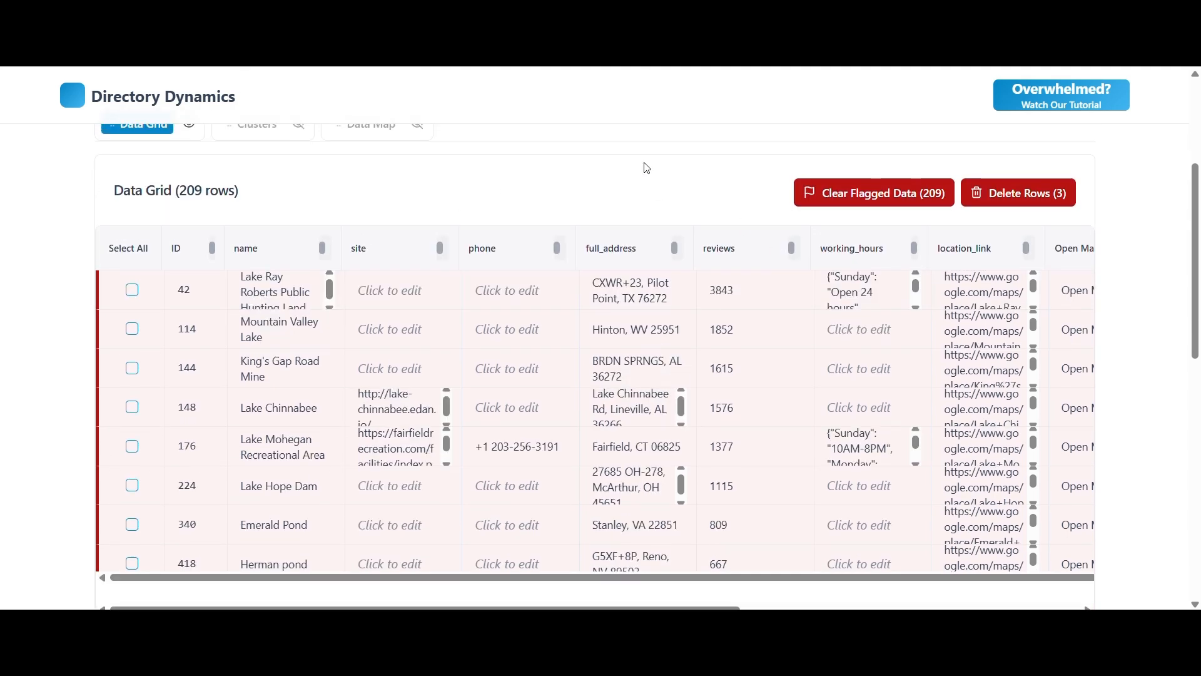
left_click(683, 273)
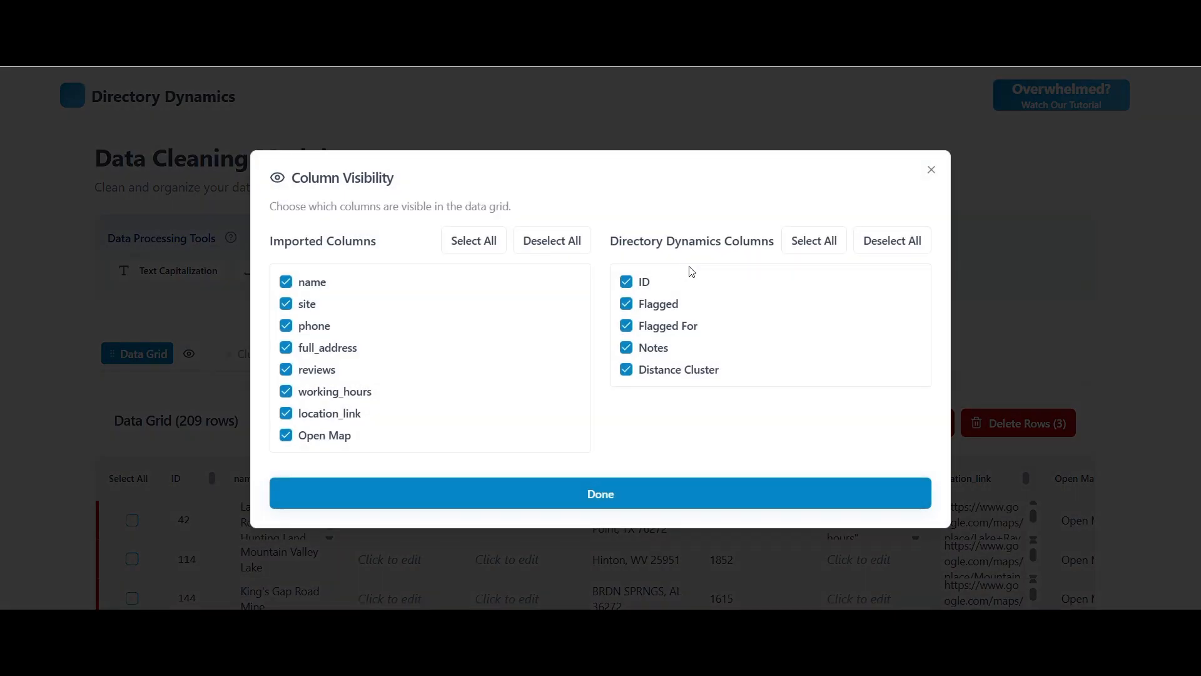
left_click(888, 242)
left_click(553, 241)
left_click(286, 280)
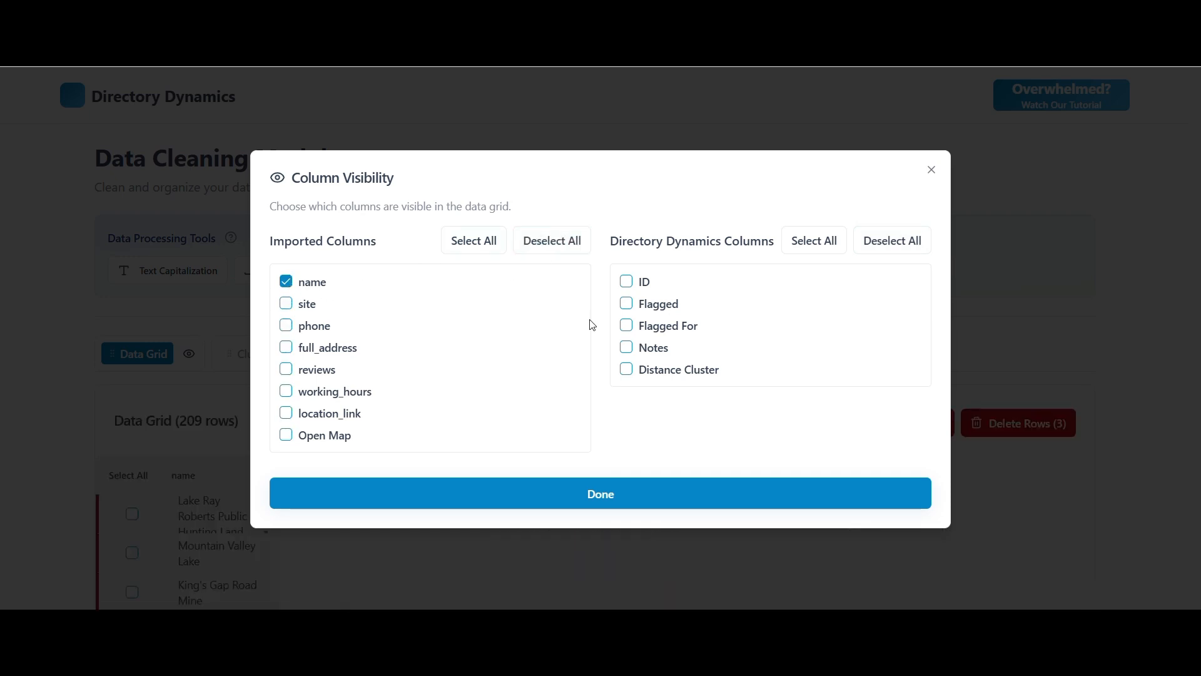
left_click(629, 305)
left_click(626, 325)
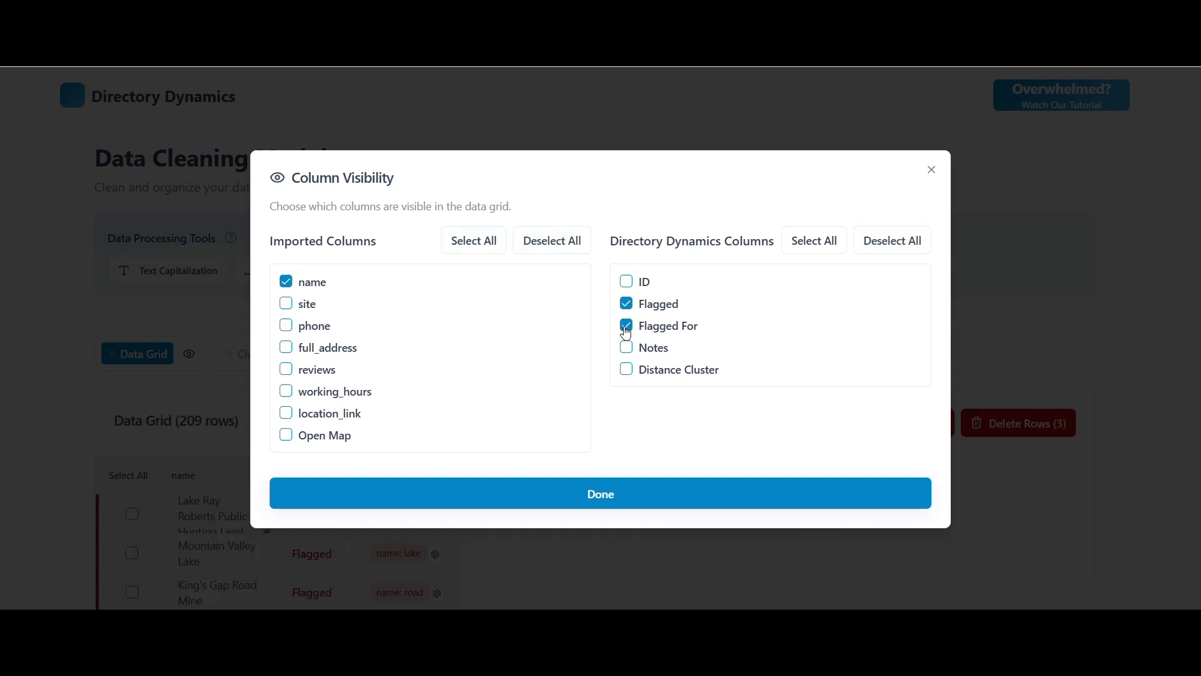
left_click(629, 494)
Review the flagged rows with their matching keywords, select all of them and delete the selected rows.
scroll(598, 338, "down", 3)
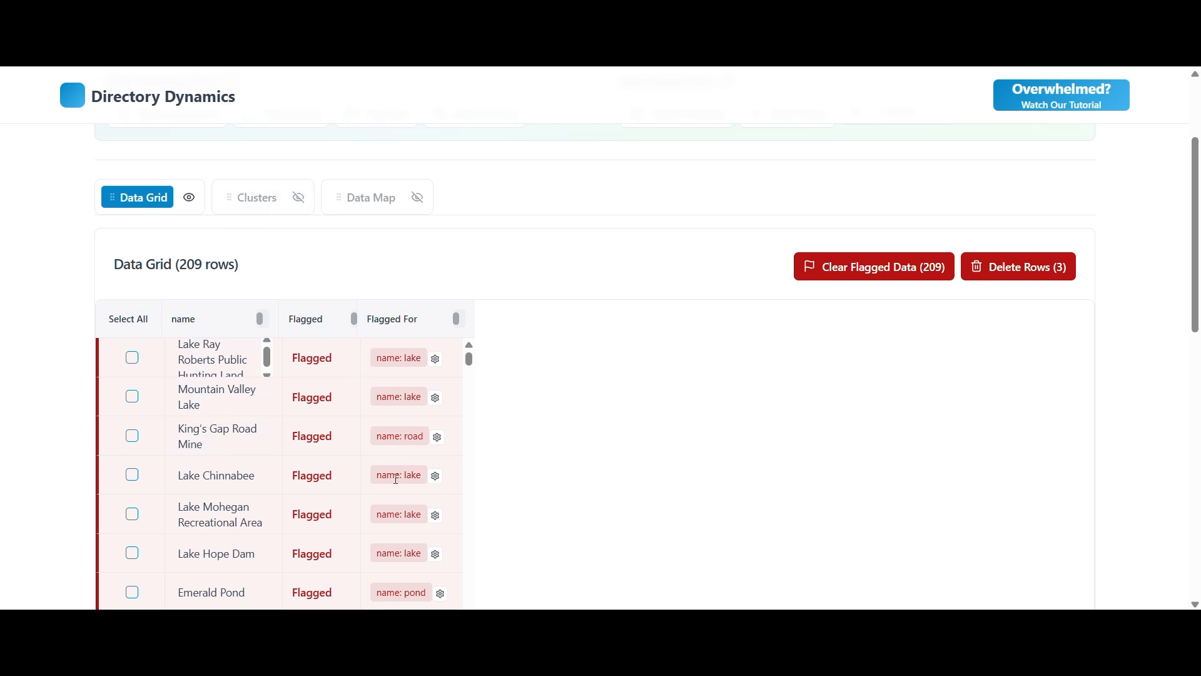
scroll(244, 431, "down", 5)
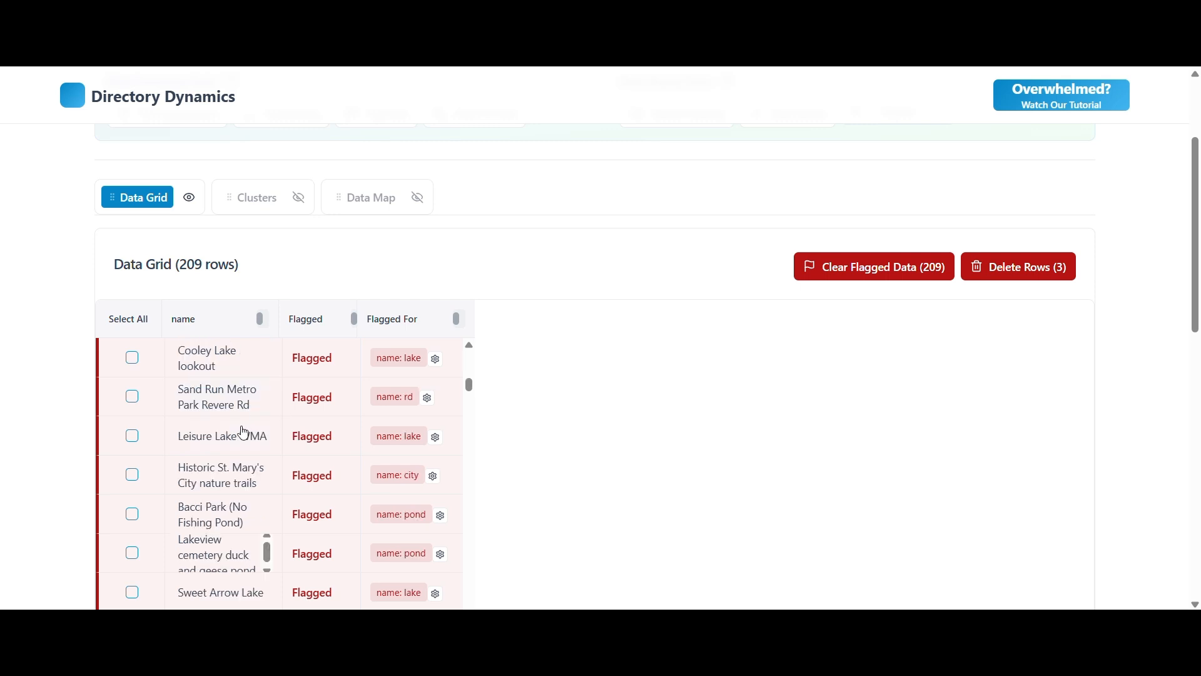
scroll(250, 460, "down", 5)
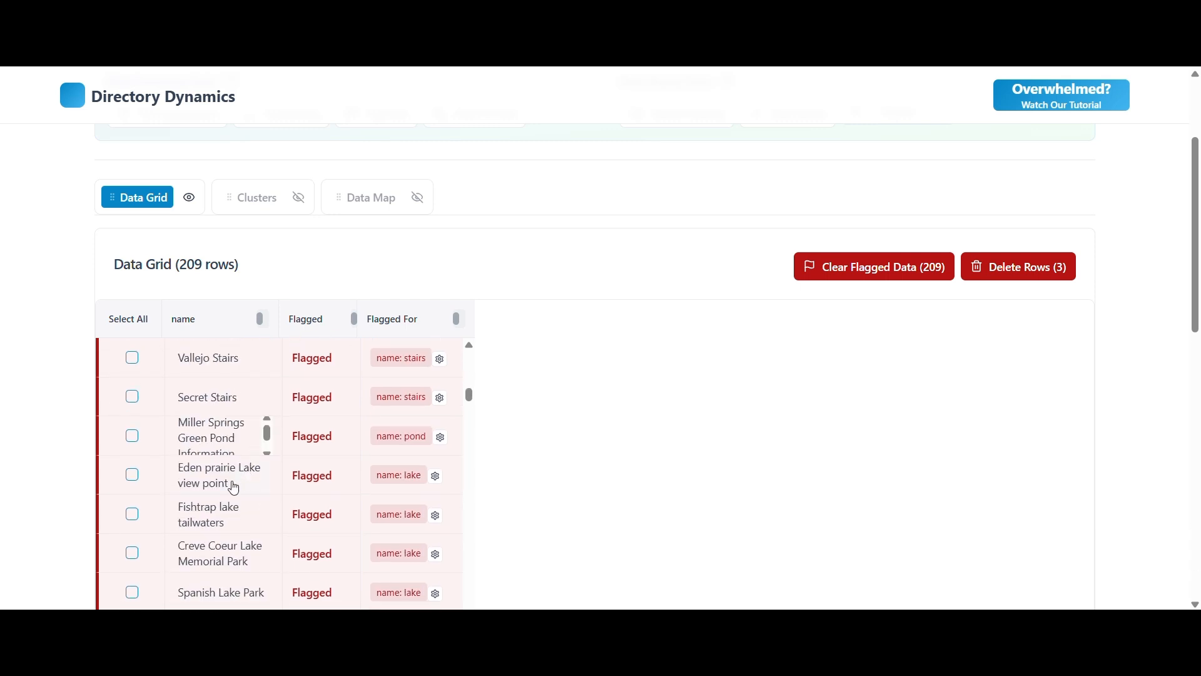
scroll(237, 482, "up", 2)
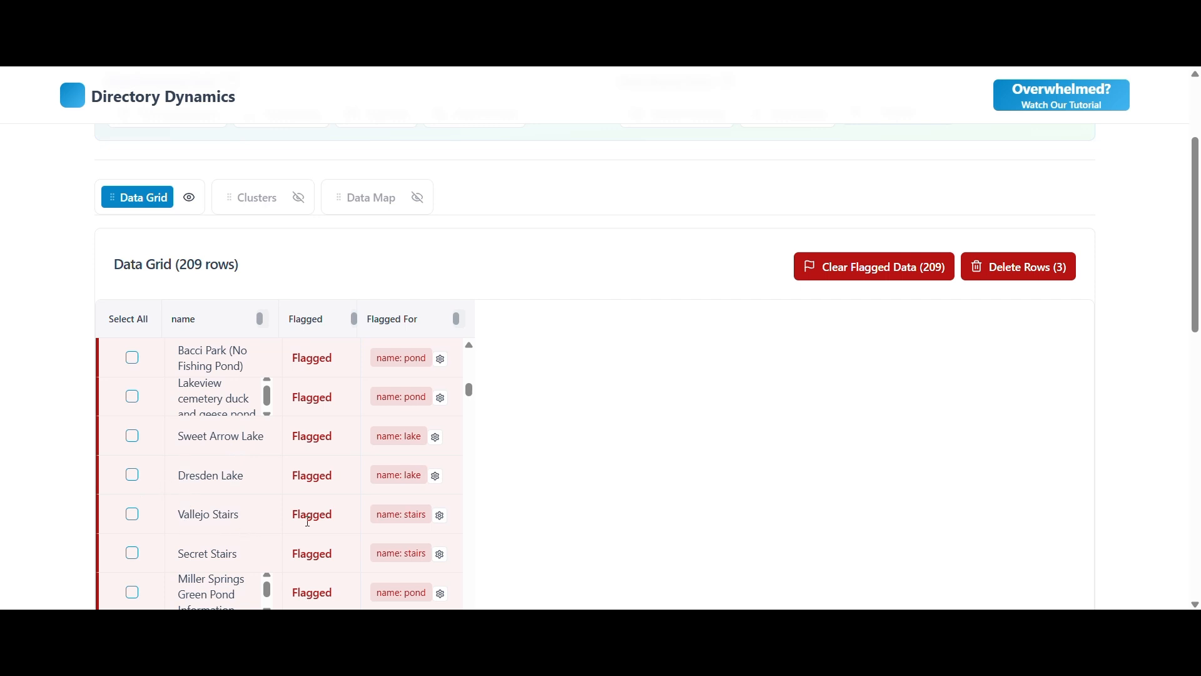
scroll(237, 523, "down", 5)
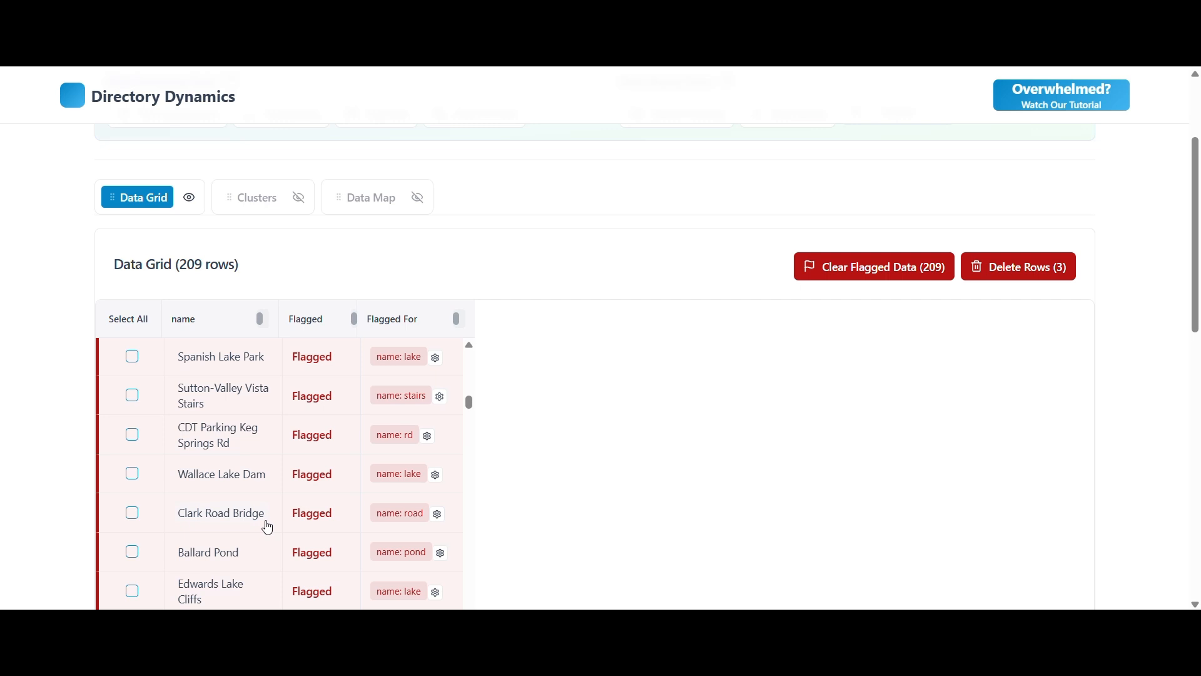
scroll(267, 527, "down", 1)
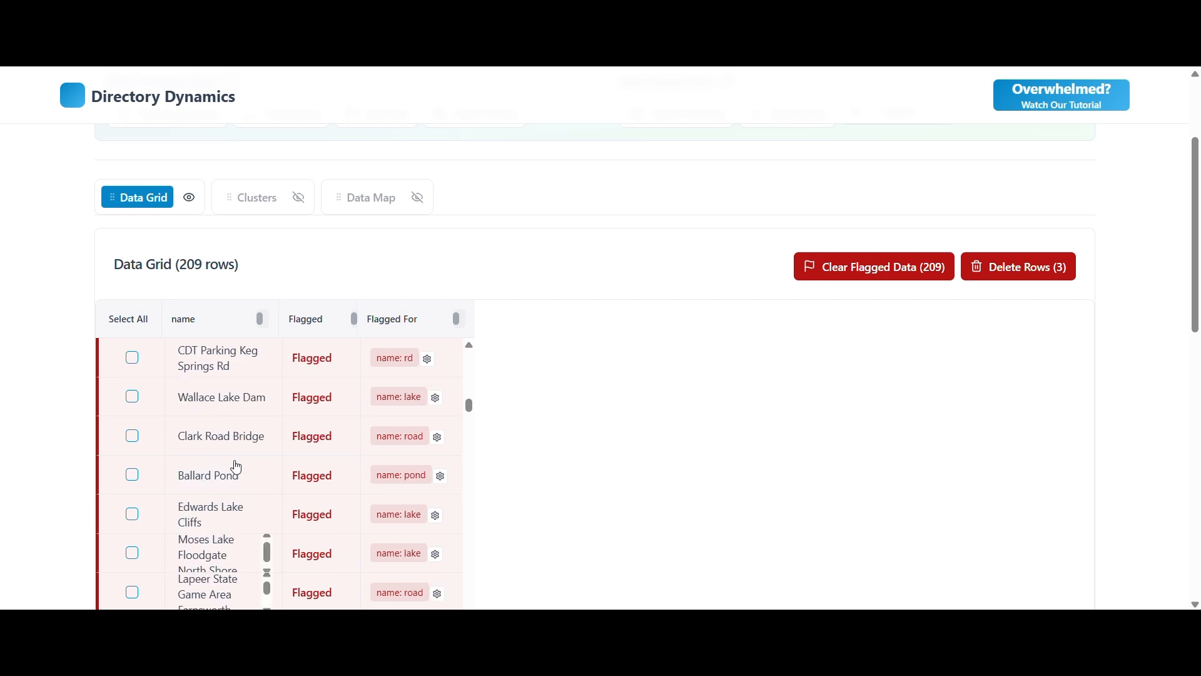
left_click(134, 325)
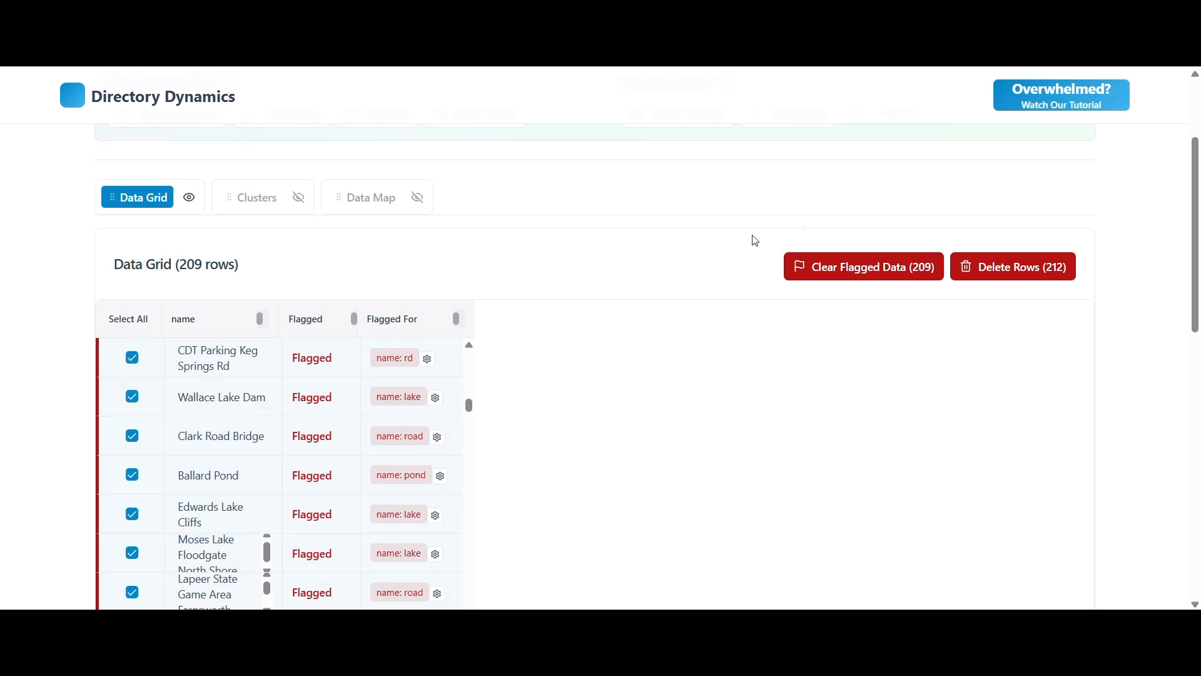
left_click(987, 267)
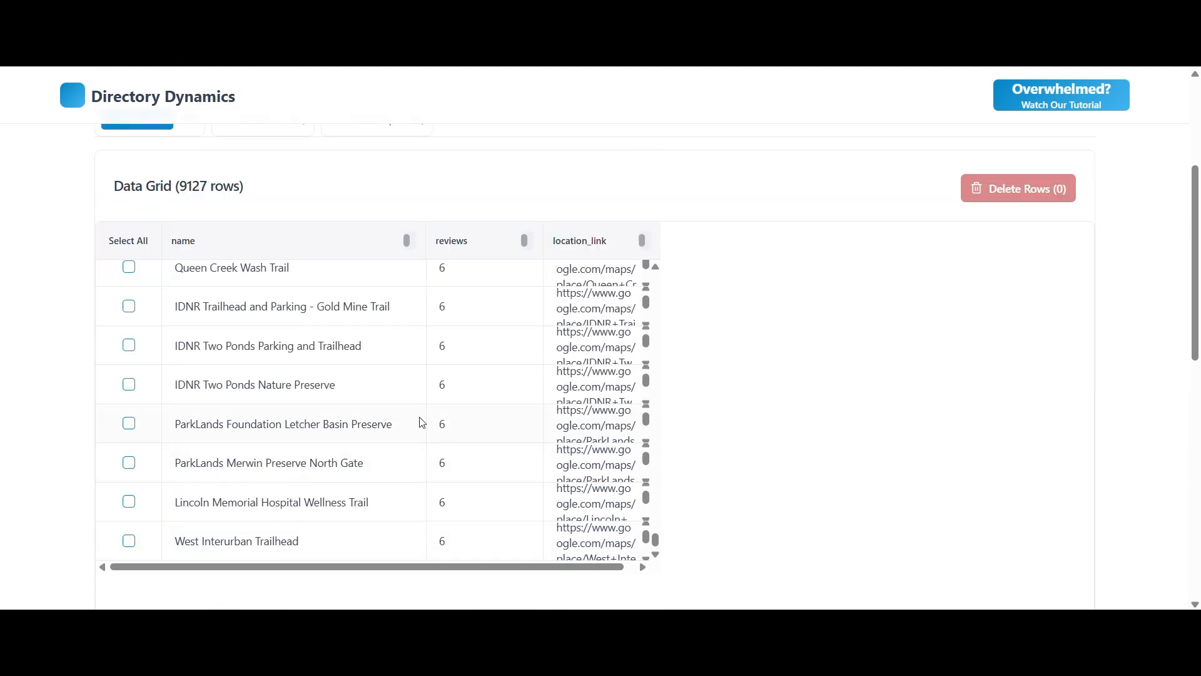
Look through the remaining grid rows and inspect the data map down to the individual pins near Washita National Wildlife Refuge.
scroll(394, 439, "up", 1)
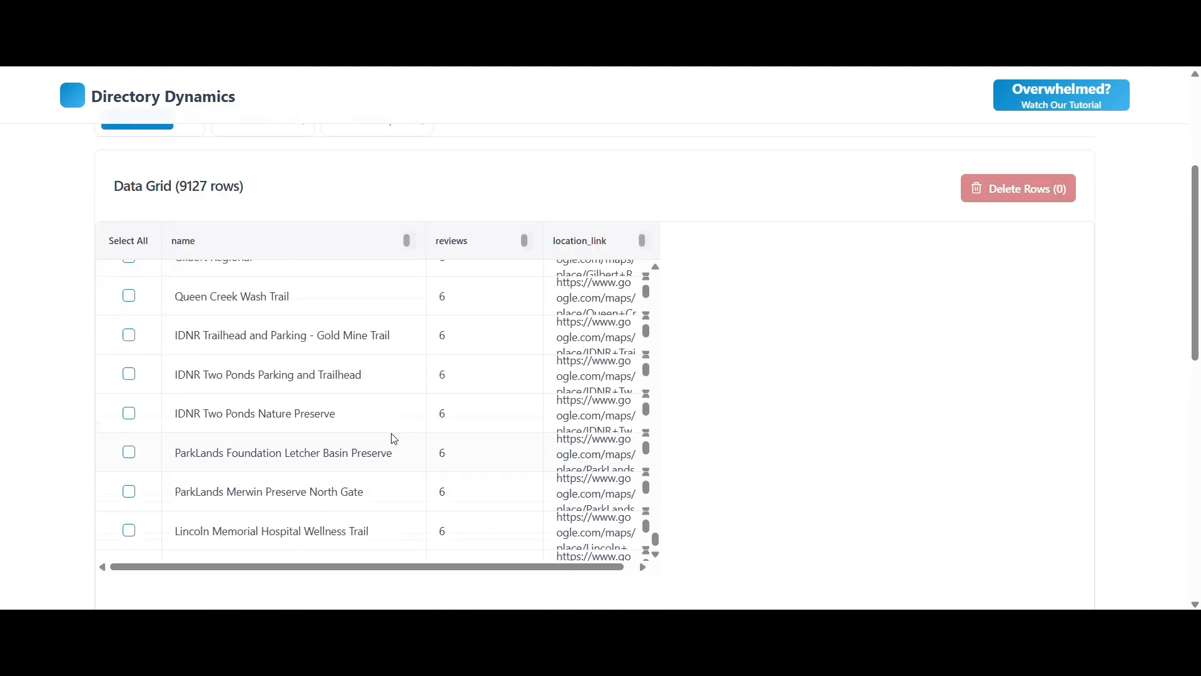
scroll(394, 439, "up", 1)
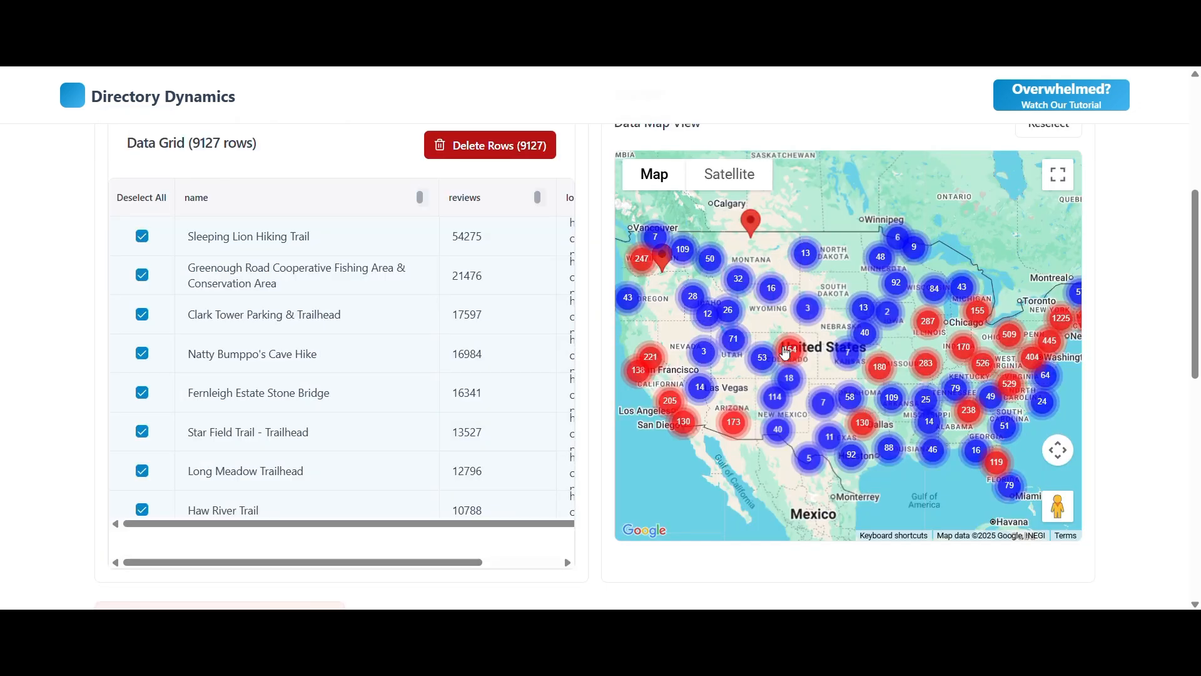
mouse_move(822, 354)
left_mouse_down()
mouse_move(731, 279)
mouse_move(802, 248)
mouse_move(827, 318)
mouse_move(816, 358)
left_mouse_up()
scroll(820, 359, "up", 5)
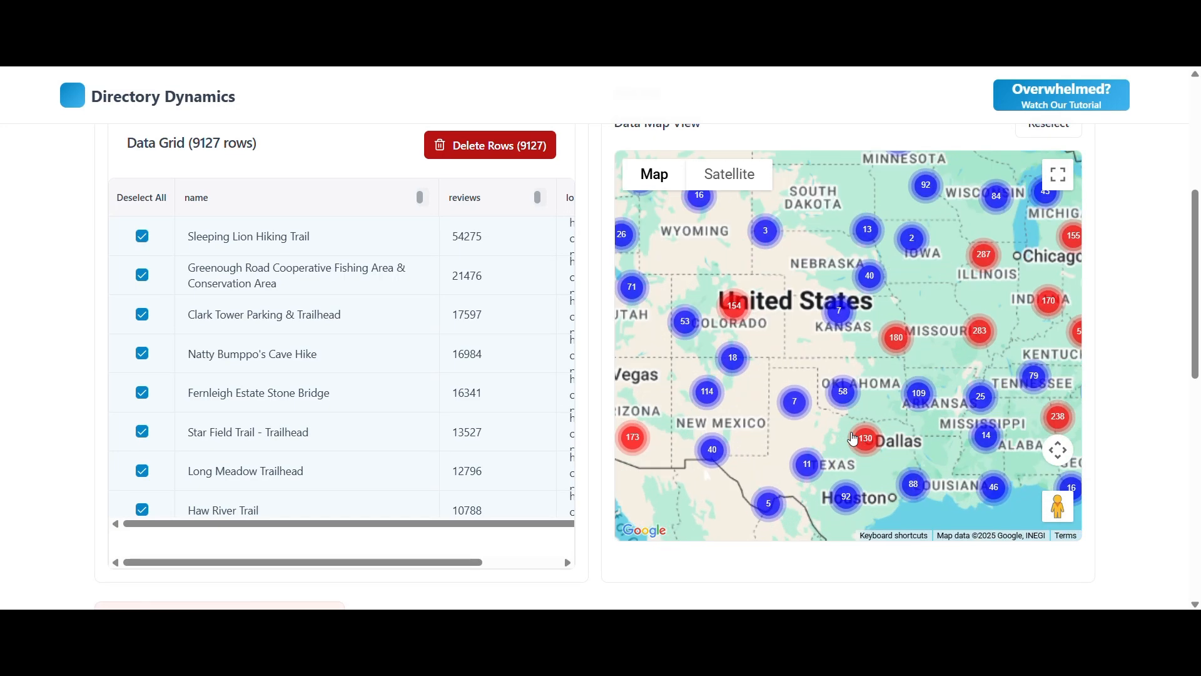
scroll(829, 360, "up", 5)
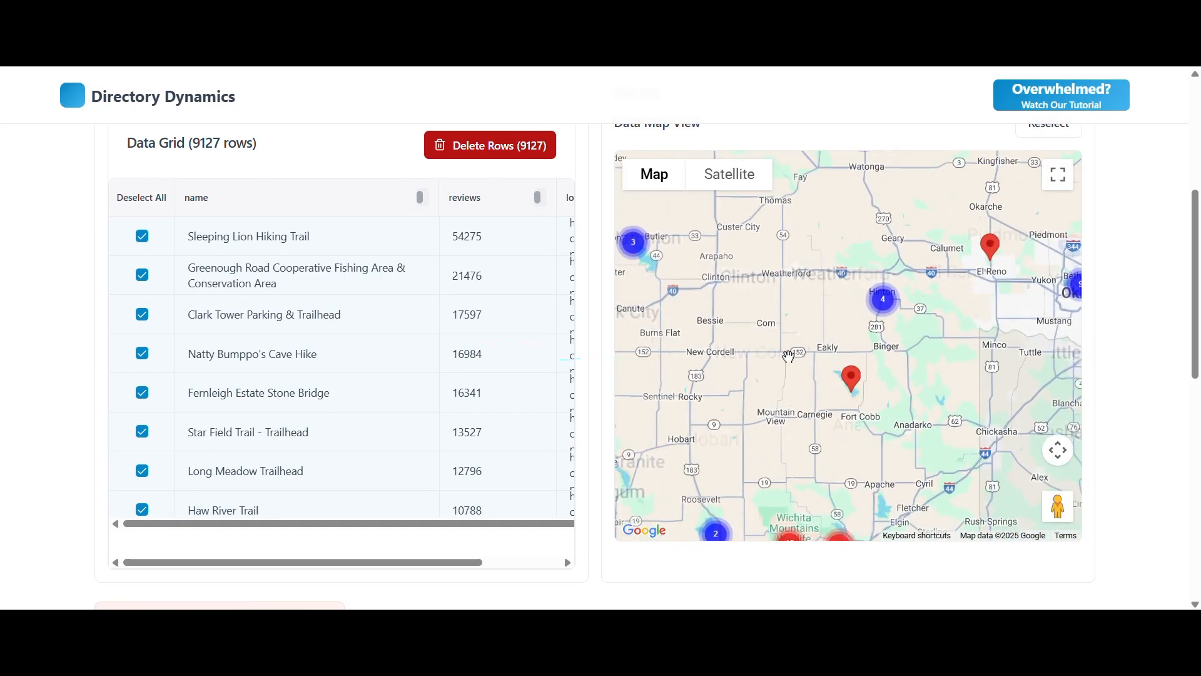
left_click_drag(728, 308, 819, 400)
scroll(777, 405, "up", 5)
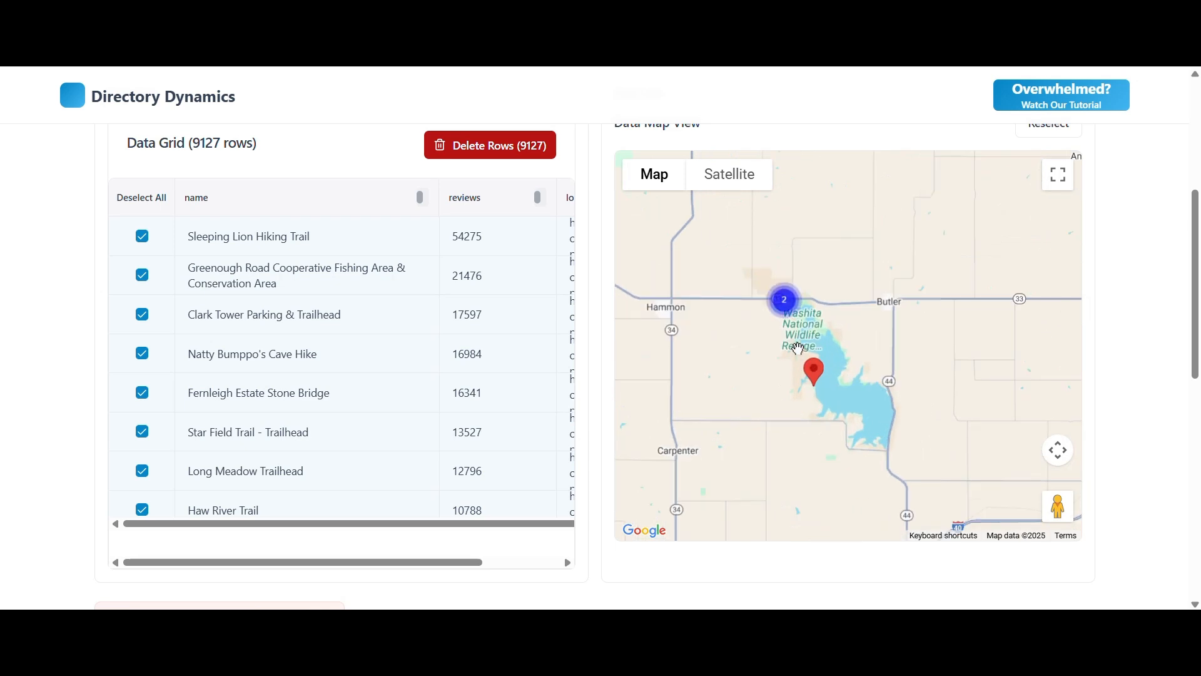
scroll(770, 294, "up", 5)
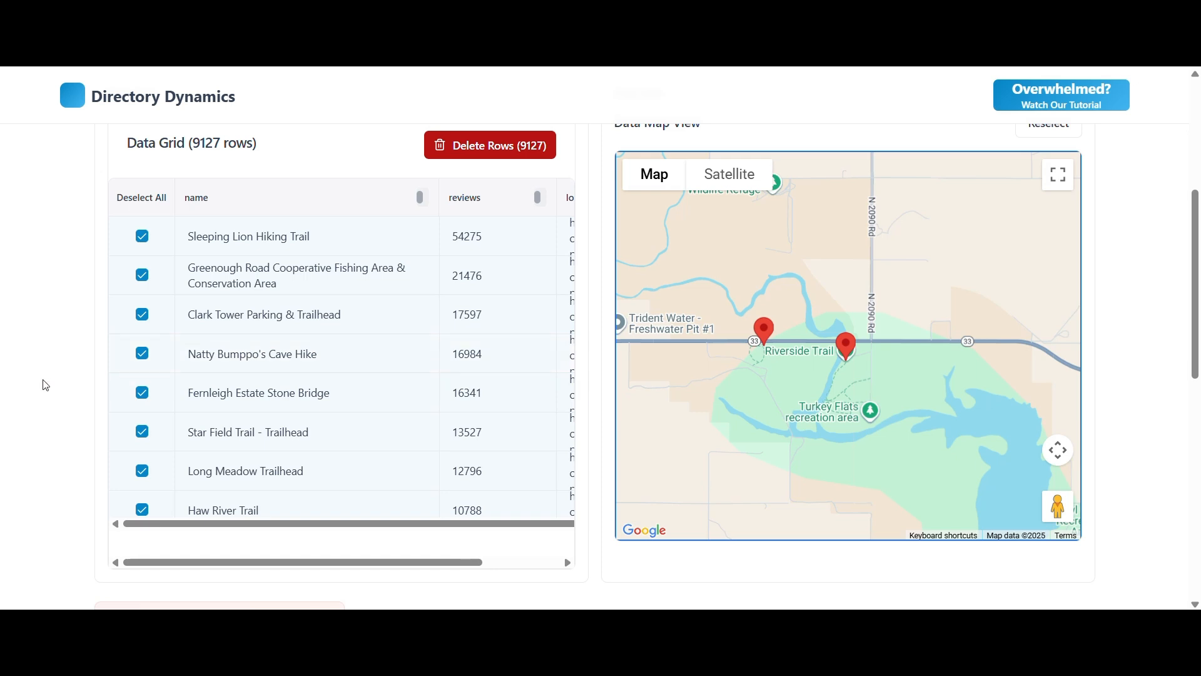
Set the Don't Delete the Last One Nearby rule to the reviews column with a less-than value of 10.
scroll(46, 384, "down", 6)
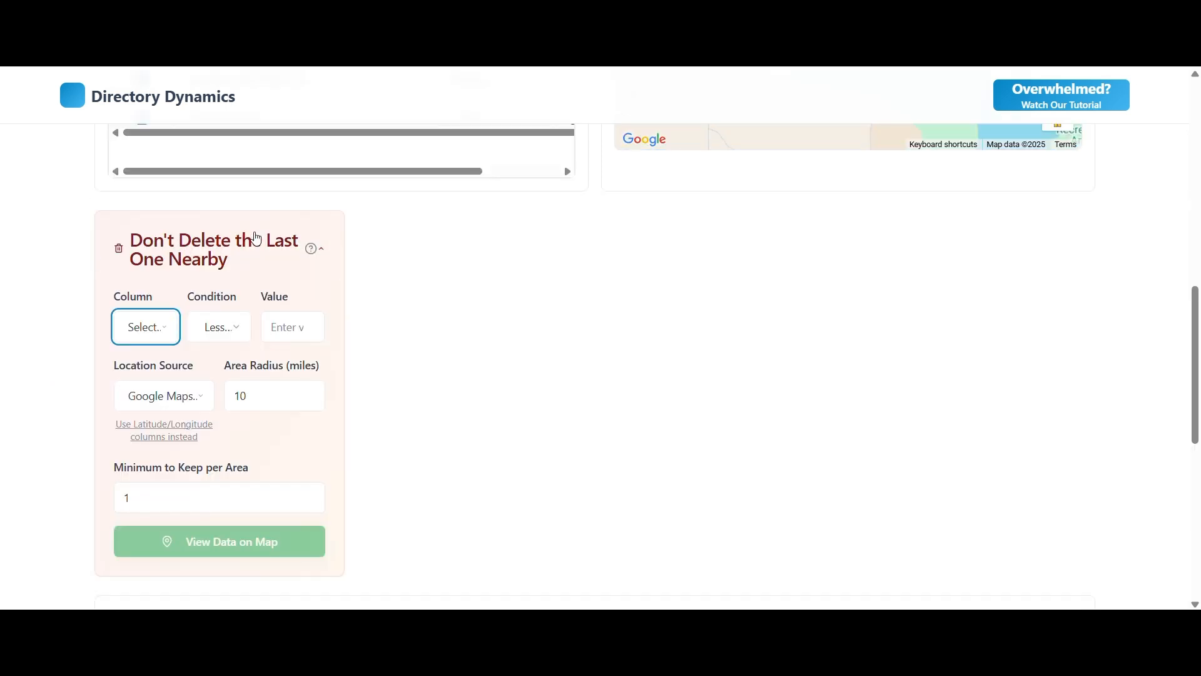
left_click(145, 326)
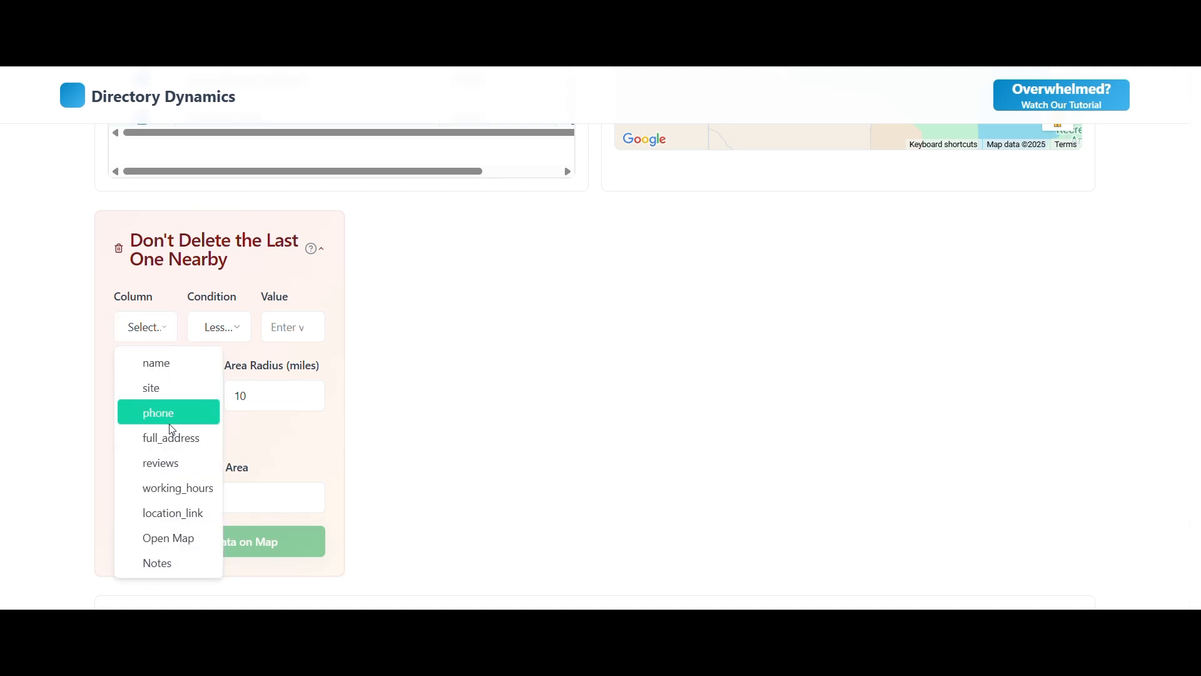
left_click(164, 463)
left_click(284, 327)
type("10")
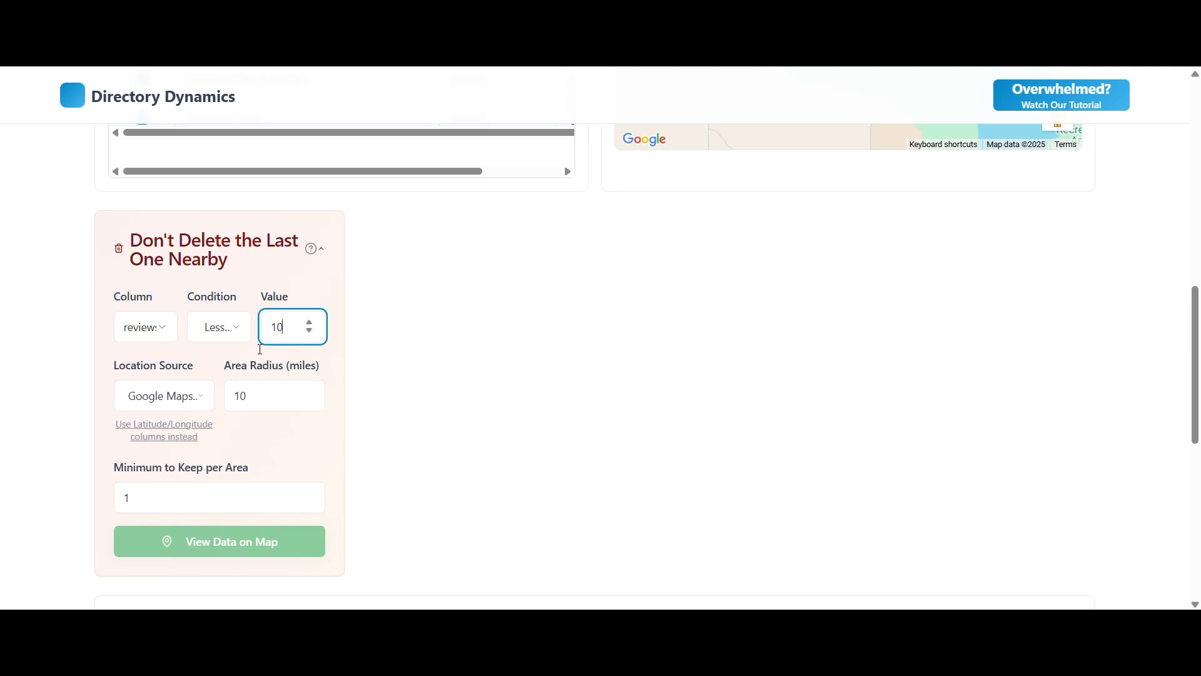
Choose location_link as the location source, set the minimum to keep per area to 3 and view the data on the map.
left_click(196, 396)
left_click(170, 309)
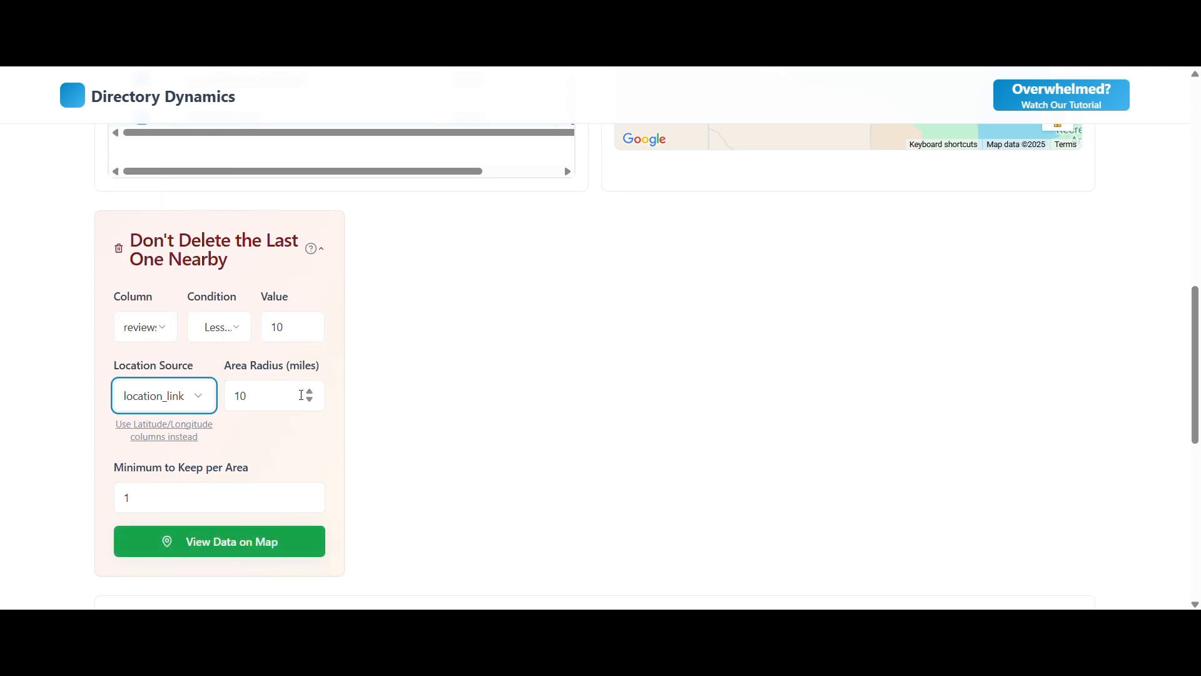
left_click(188, 499)
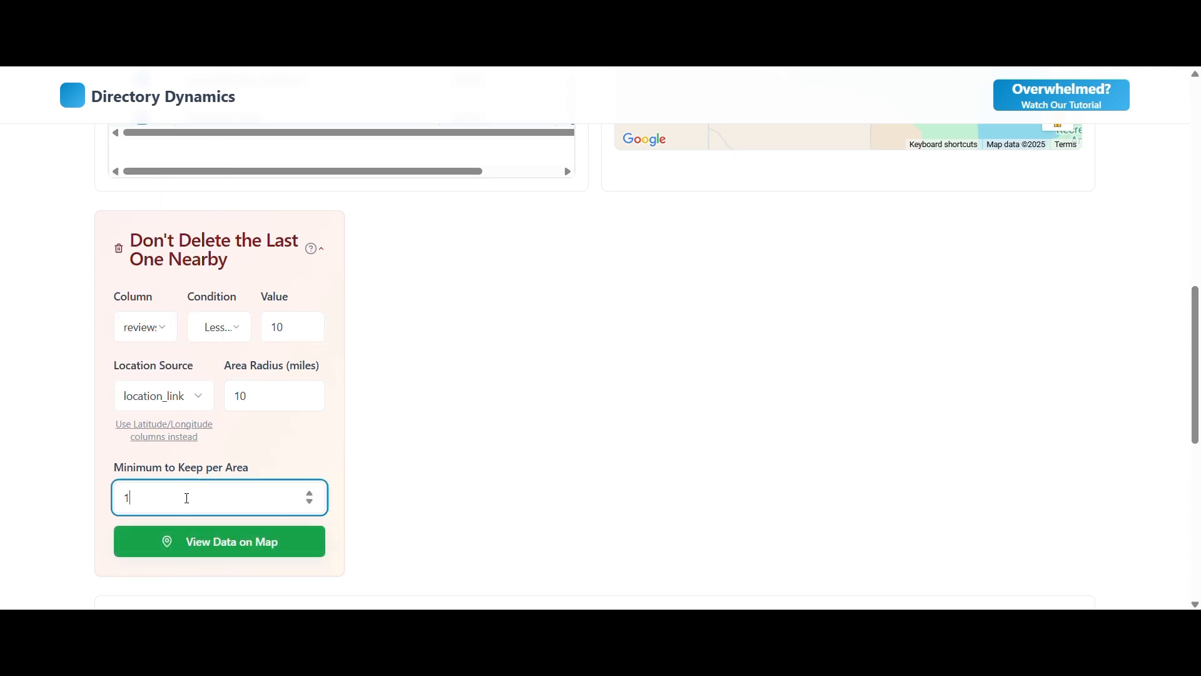
left_click(309, 495)
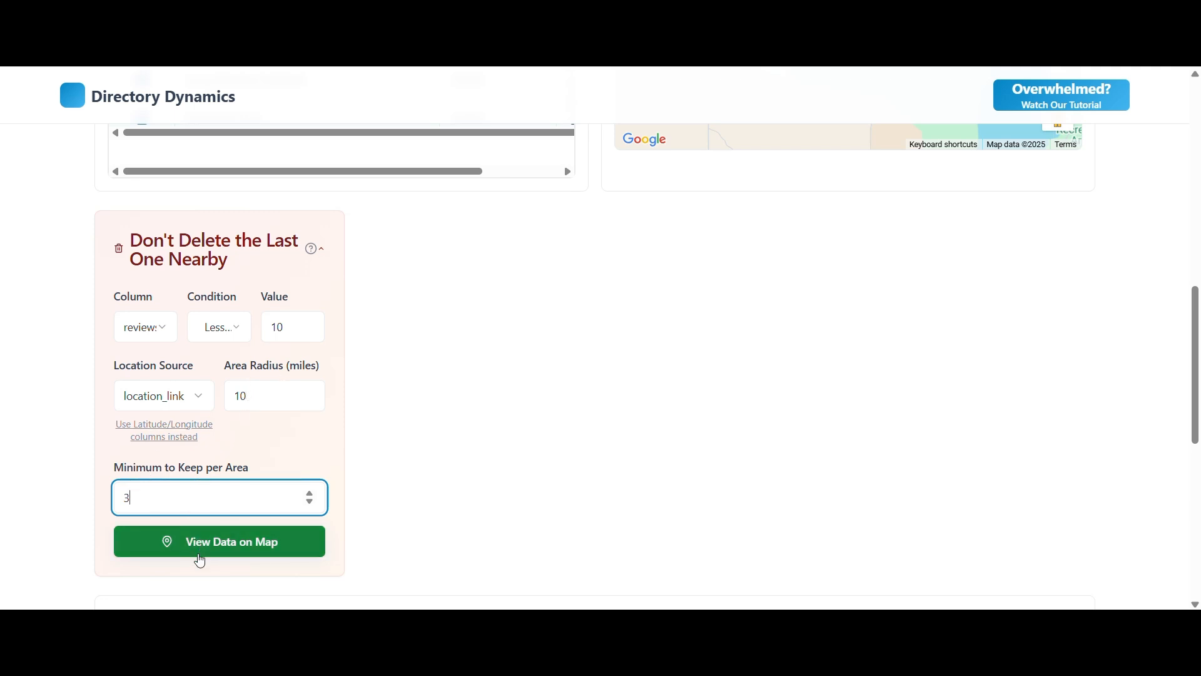
left_click(195, 550)
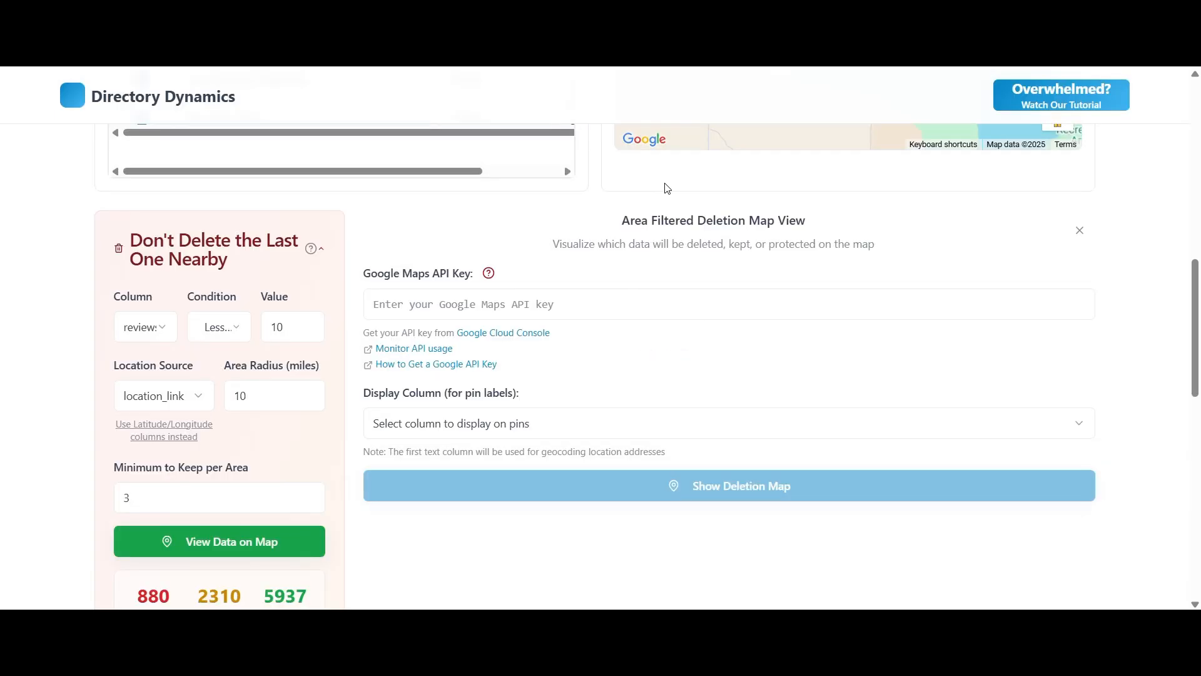
Examine the deleted, protected and kept row counts and the geographic cluster breakdown against the deletion rule settings.
scroll(277, 421, "down", 2)
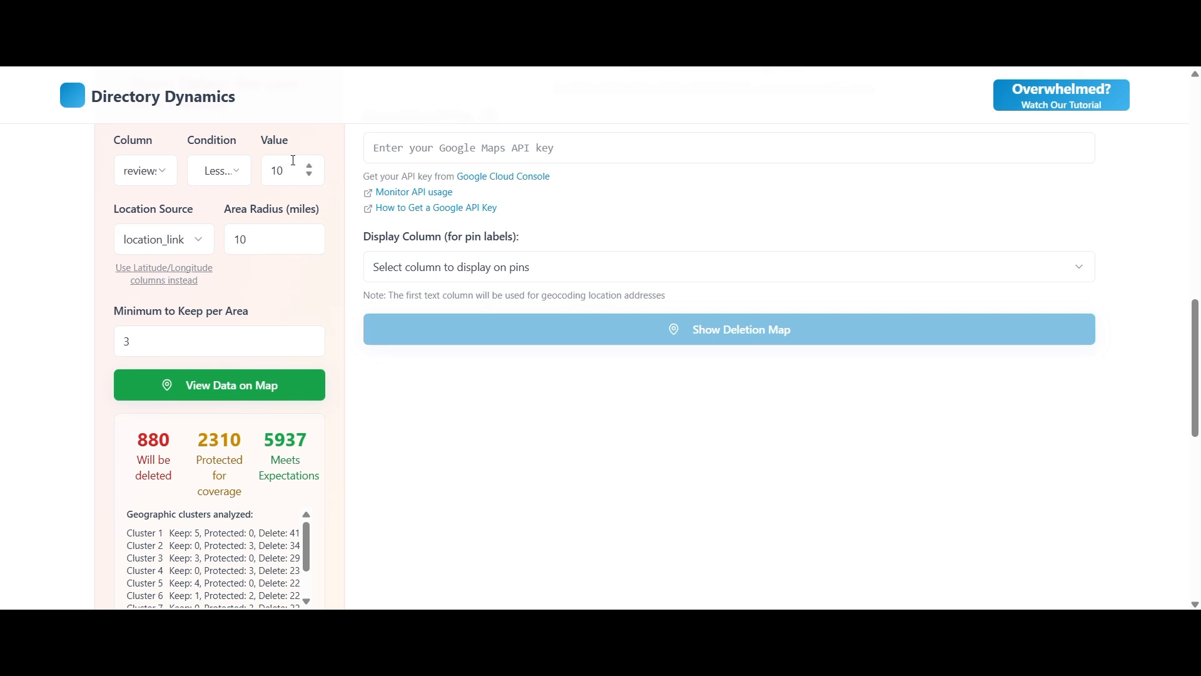
scroll(295, 335, "down", 1)
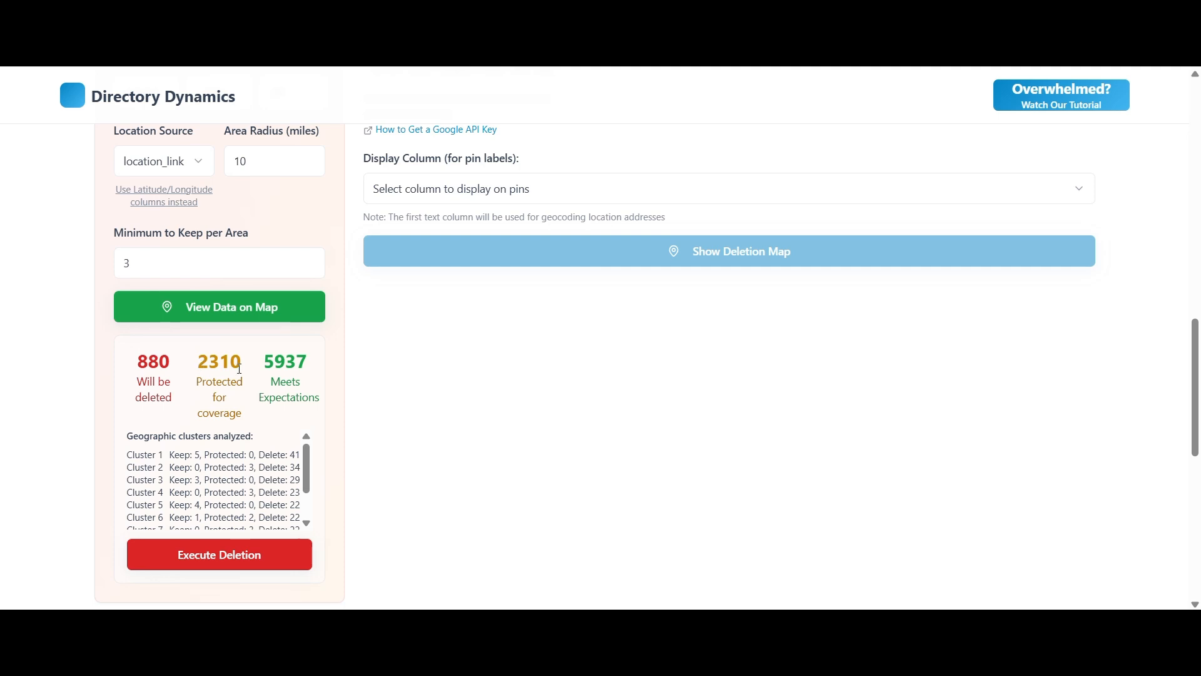
scroll(324, 392, "up", 2)
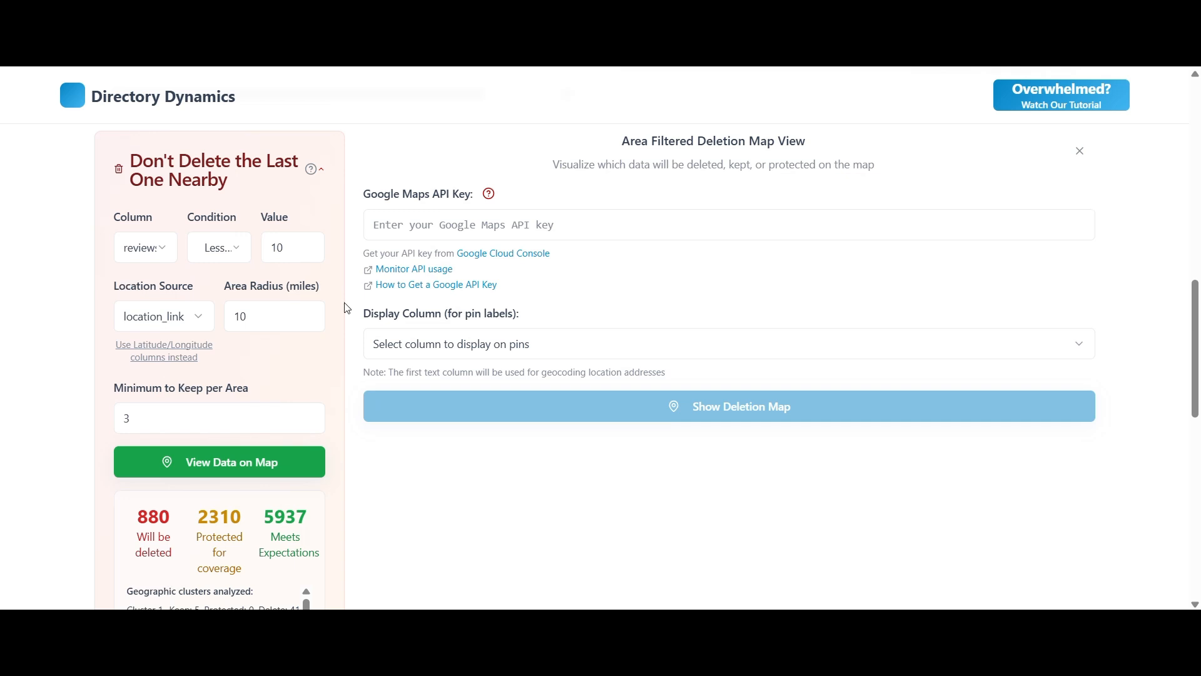
scroll(254, 440, "down", 1)
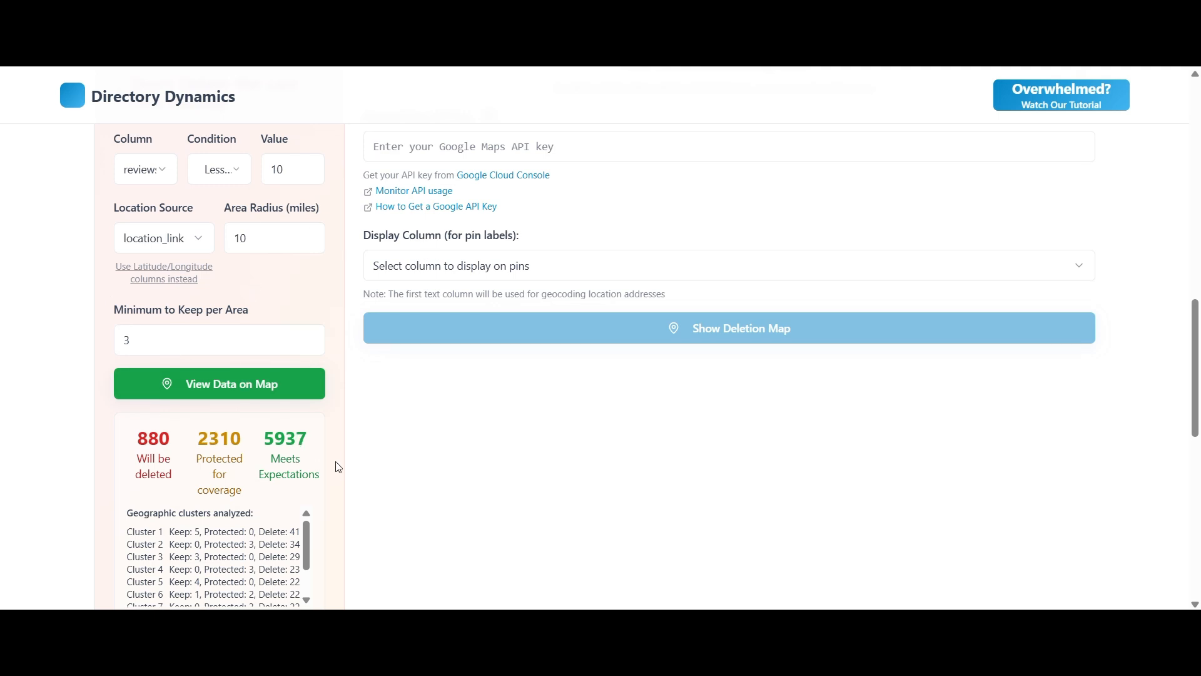
scroll(253, 430, "down", 1)
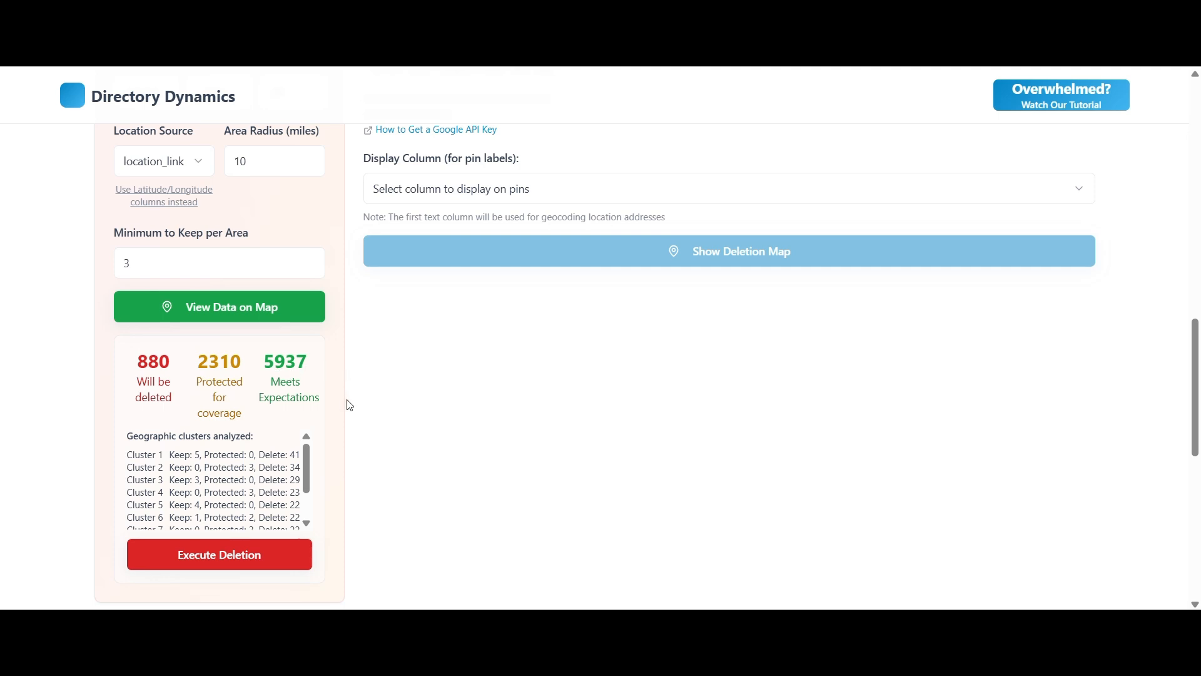
Fill in the saved Google Maps API key and show the area-filtered deletion map.
scroll(349, 405, "up", 2)
left_click(459, 224)
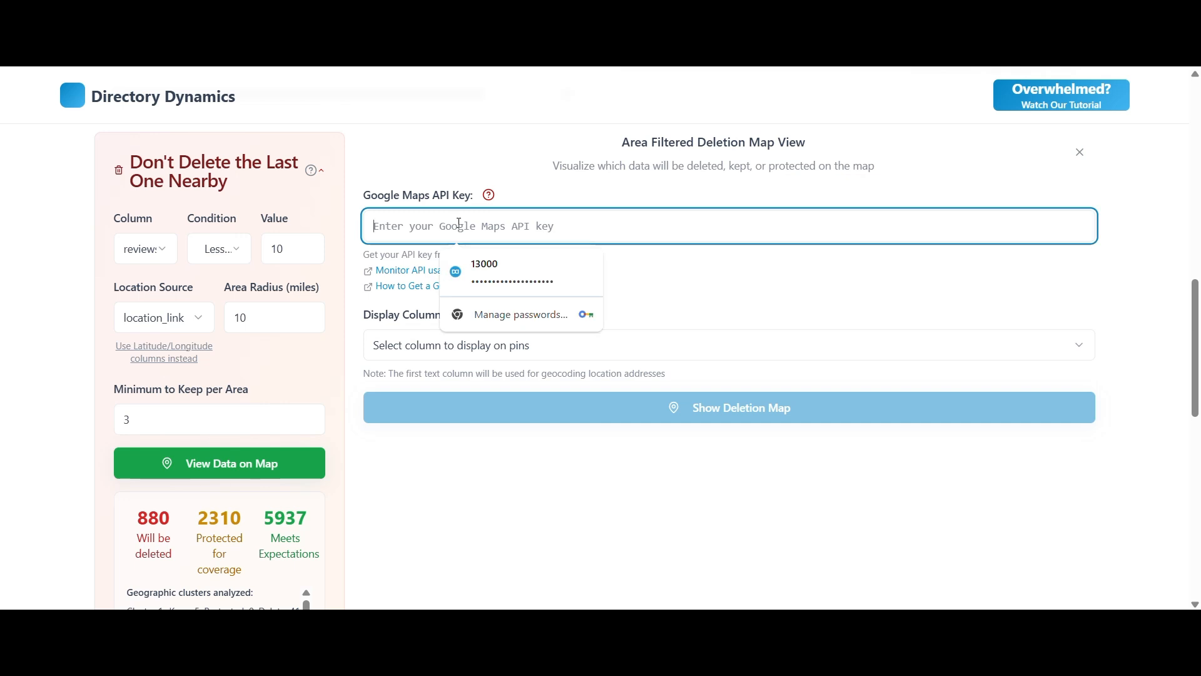
left_click(513, 273)
left_click(663, 421)
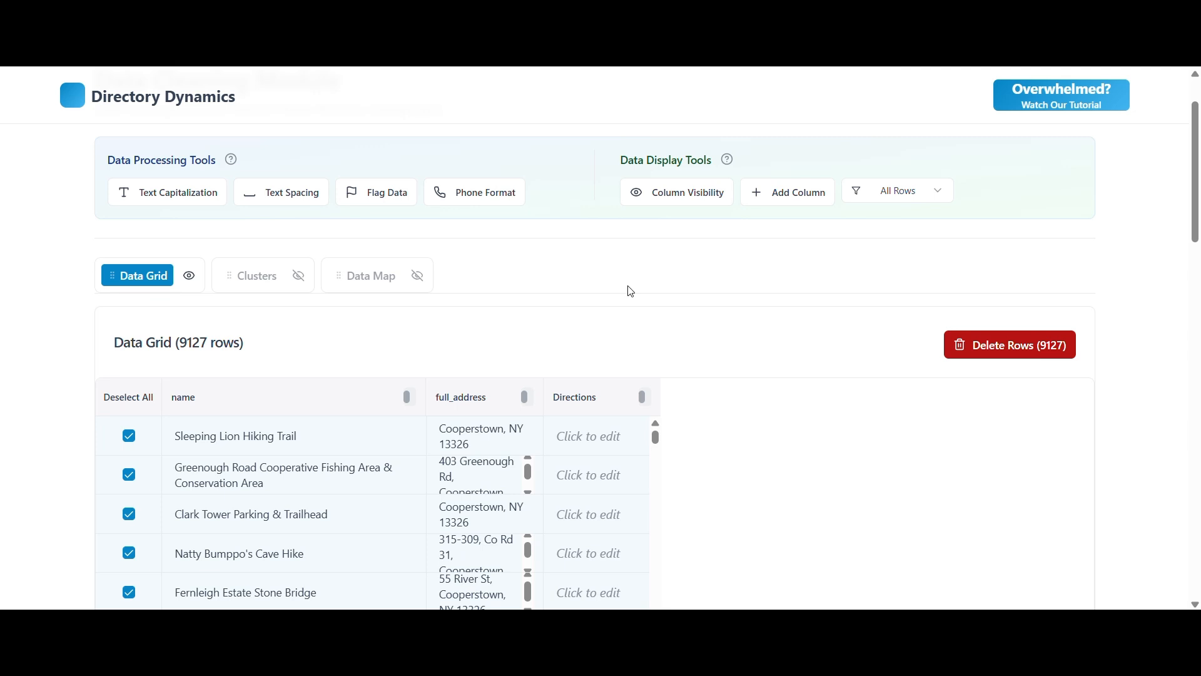
Begin a populate-data formula for the Directions column with the text "The hiking trail".
right_click(591, 397)
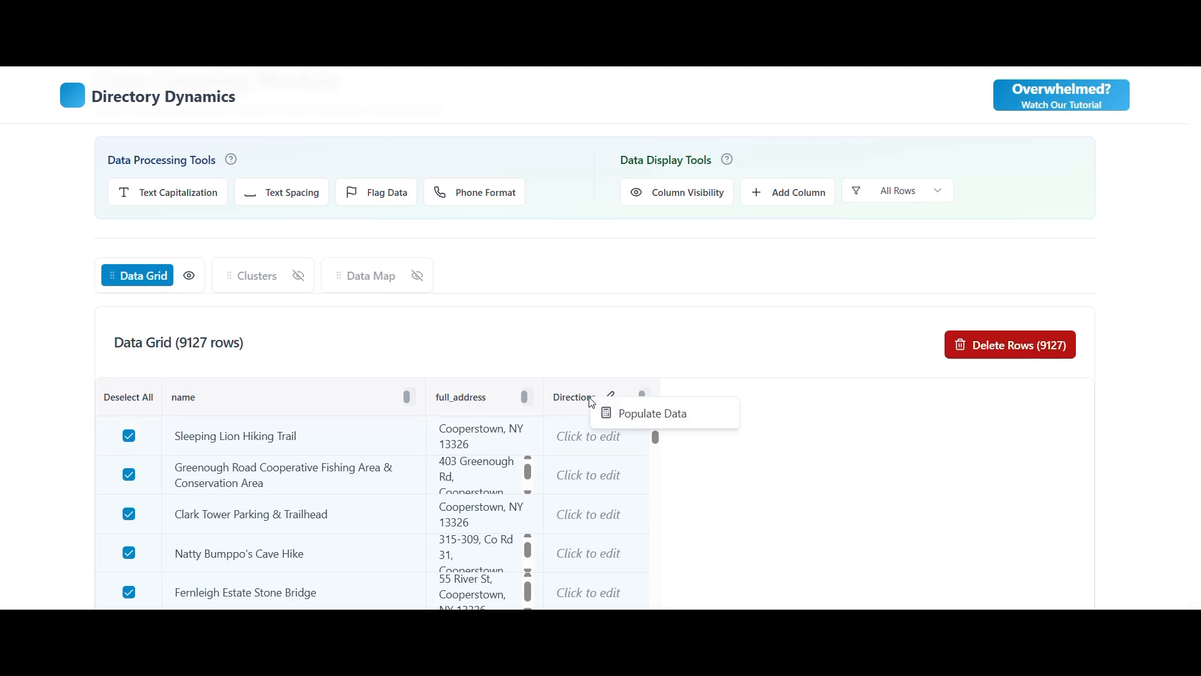
left_click(643, 414)
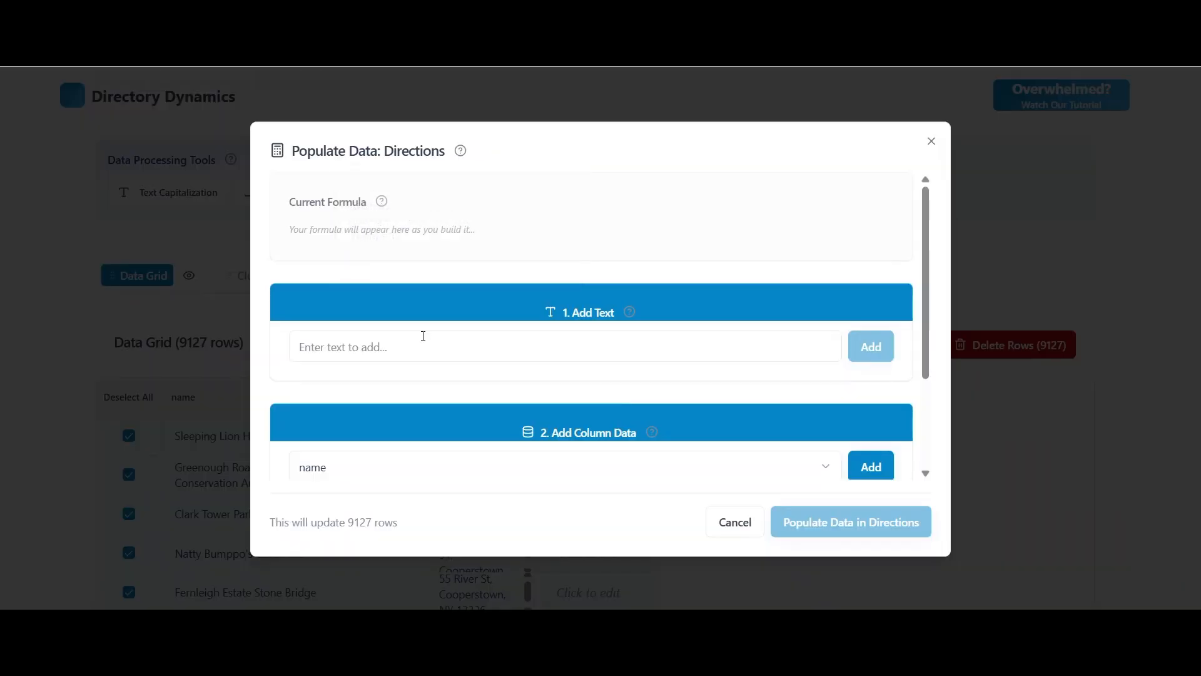
left_click(424, 344)
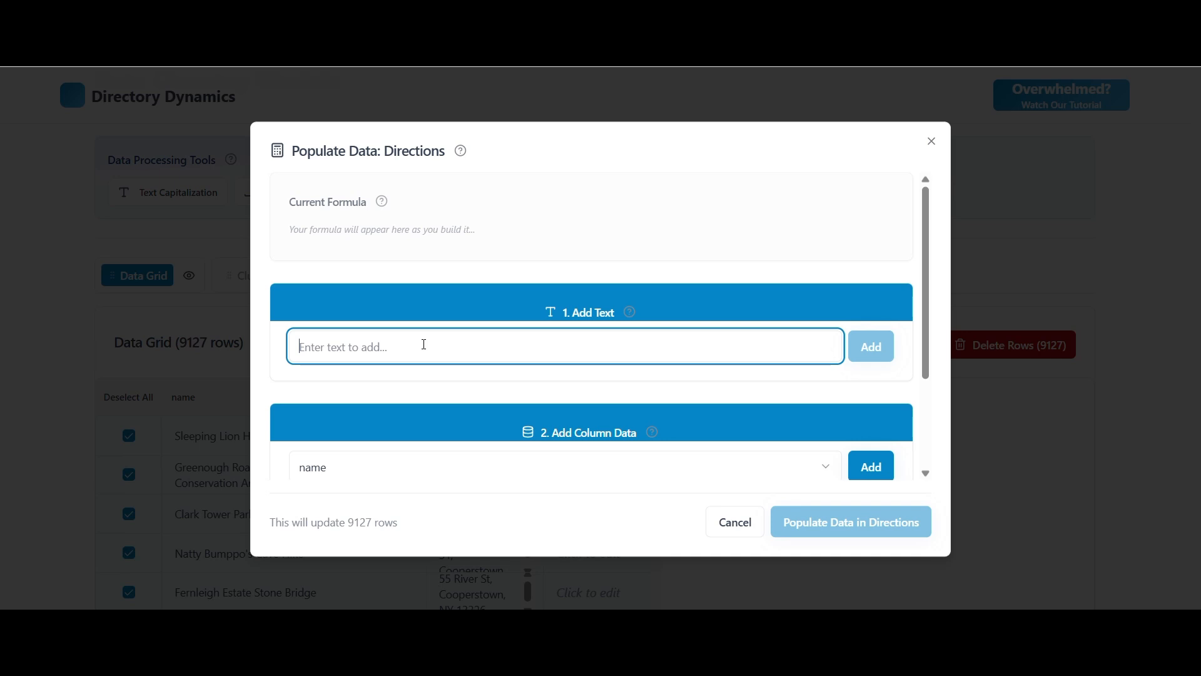
type("The hiking trail")
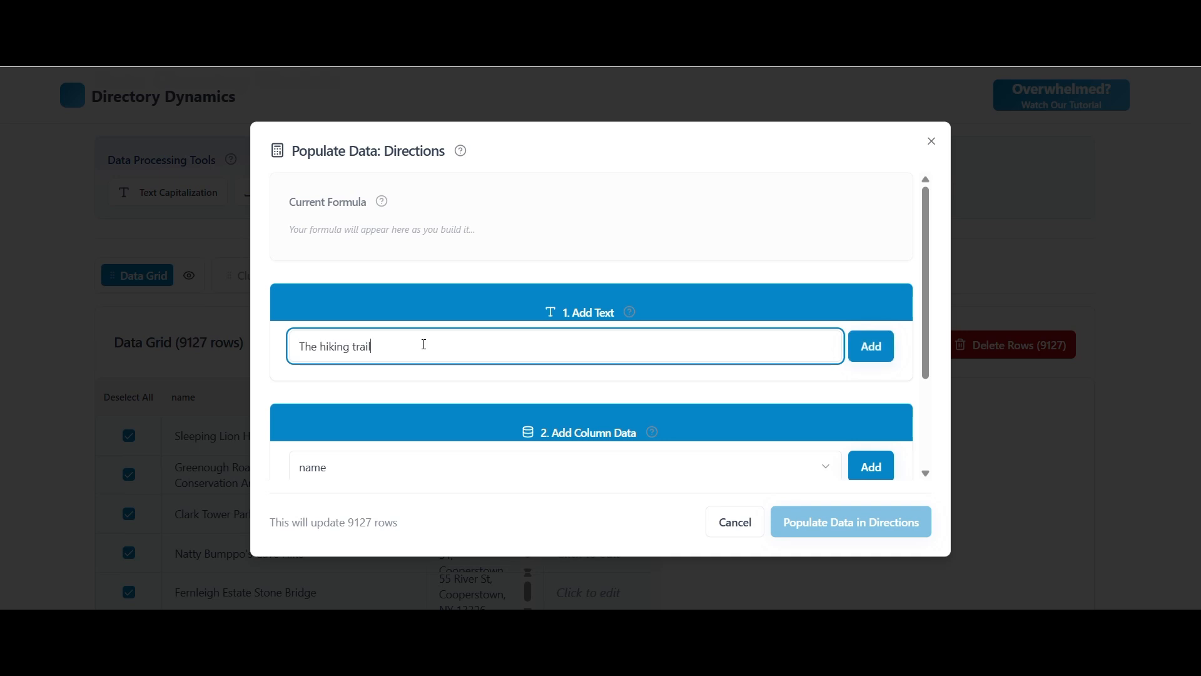
key("Return")
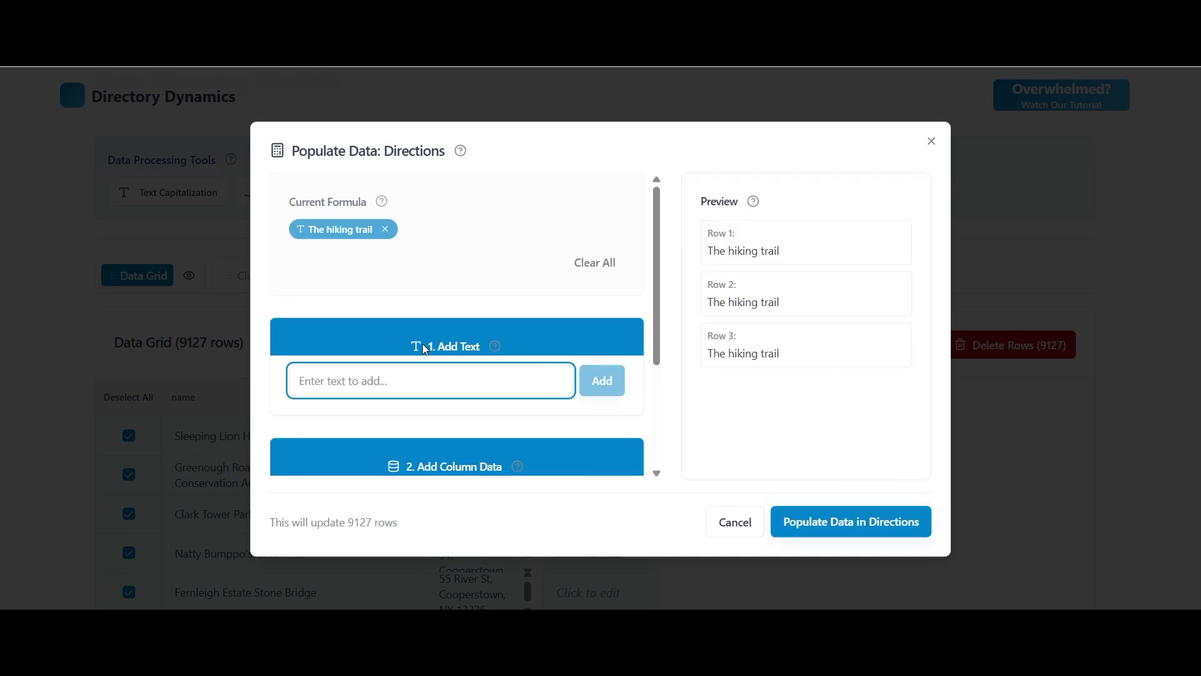
Append the name column data followed by the text "is at" to the Directions formula.
scroll(525, 332, "down", 3)
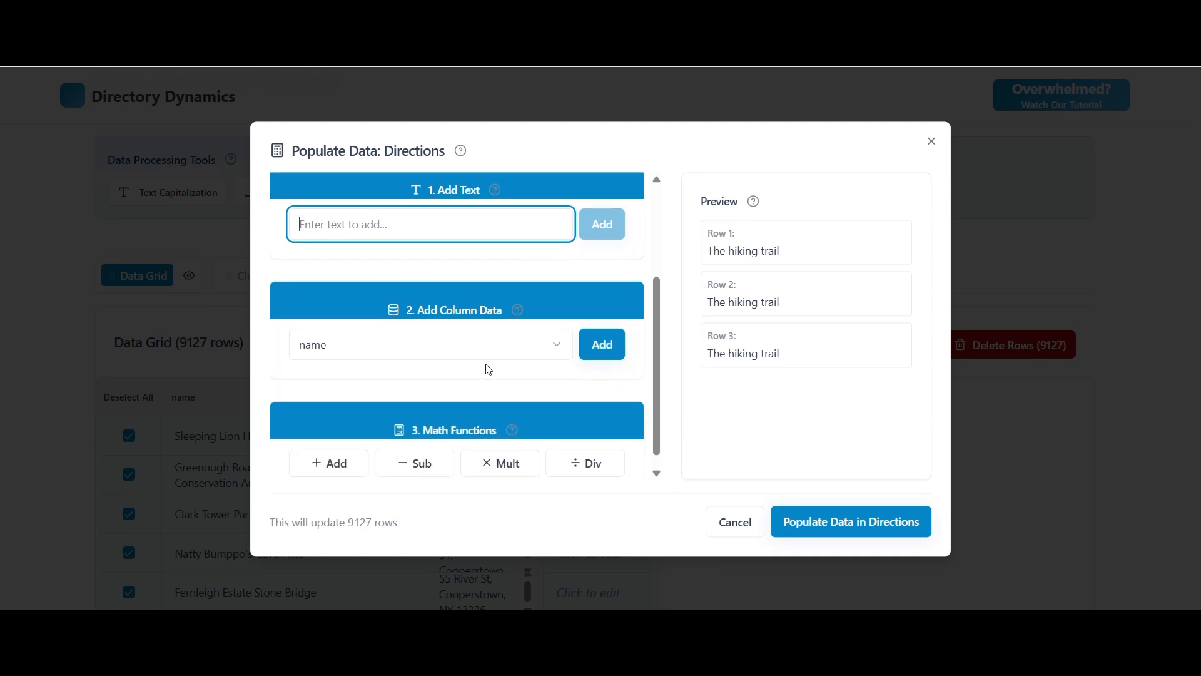
left_click(366, 355)
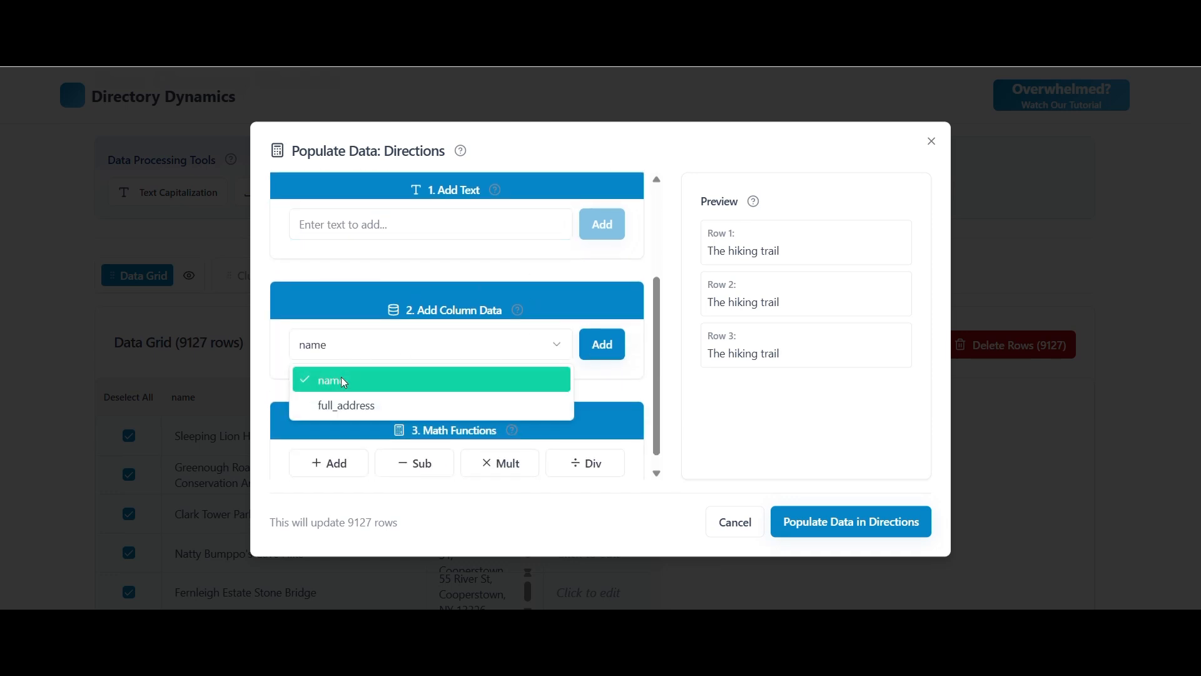
left_click(612, 350)
left_click(603, 344)
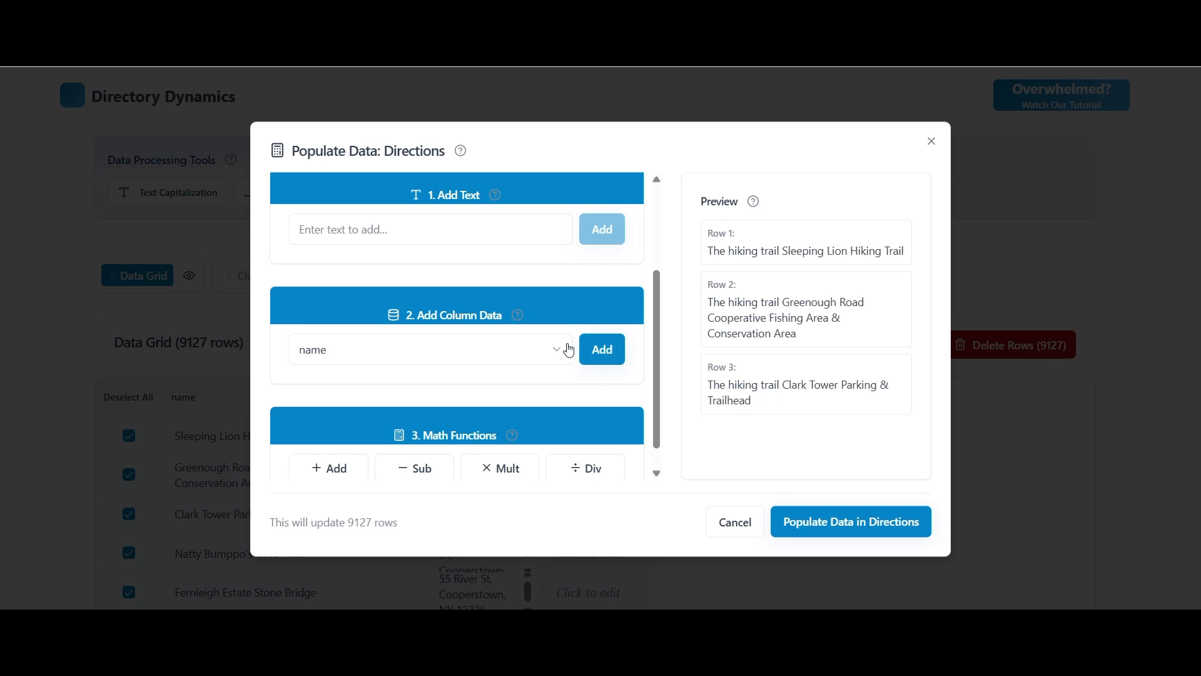
left_click(366, 388)
type("is at")
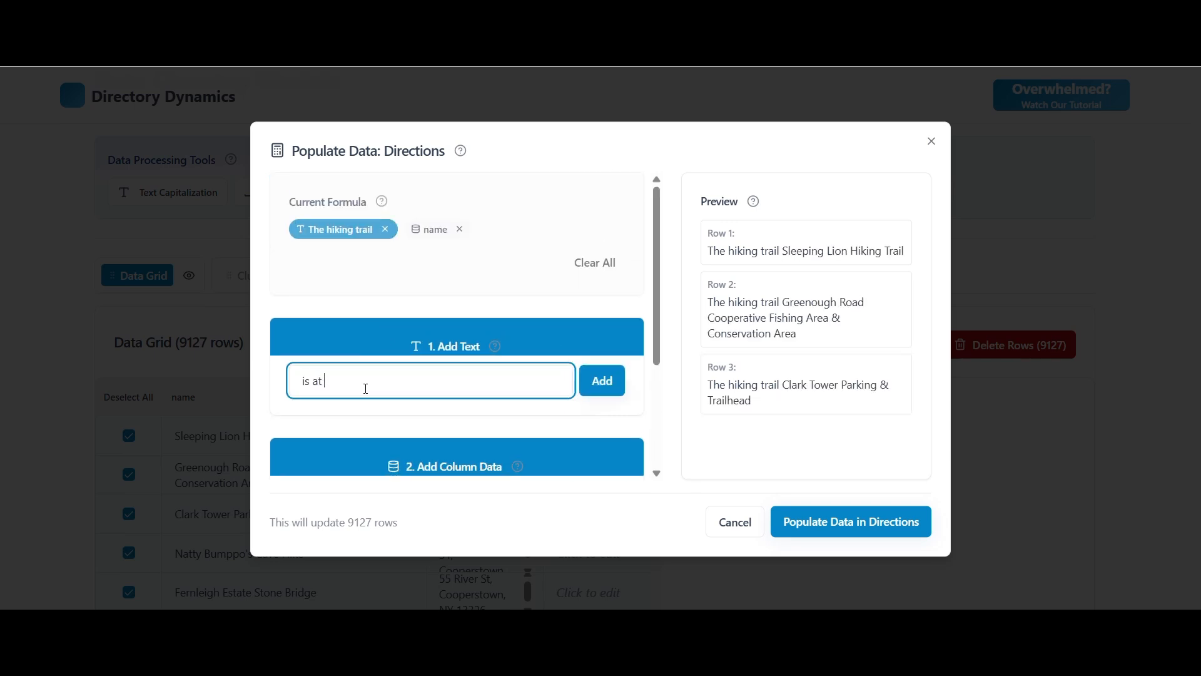
key("Return")
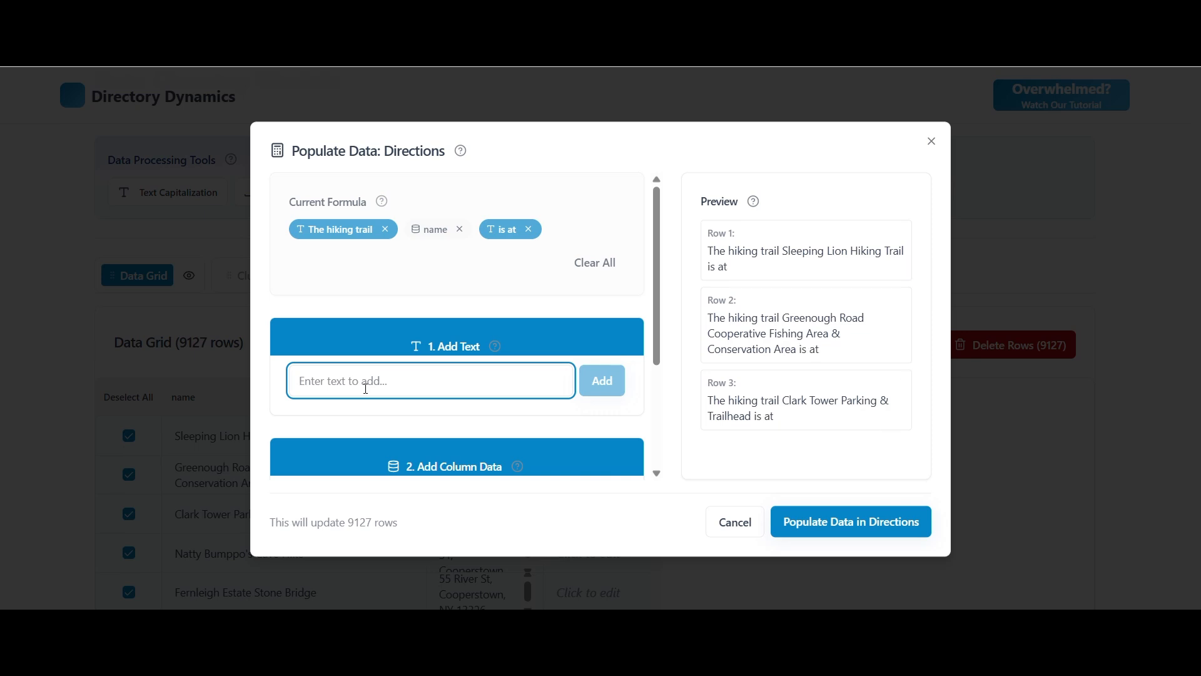
Append the full_address column data to the formula and populate the Directions column with it.
scroll(555, 362, "down", 3)
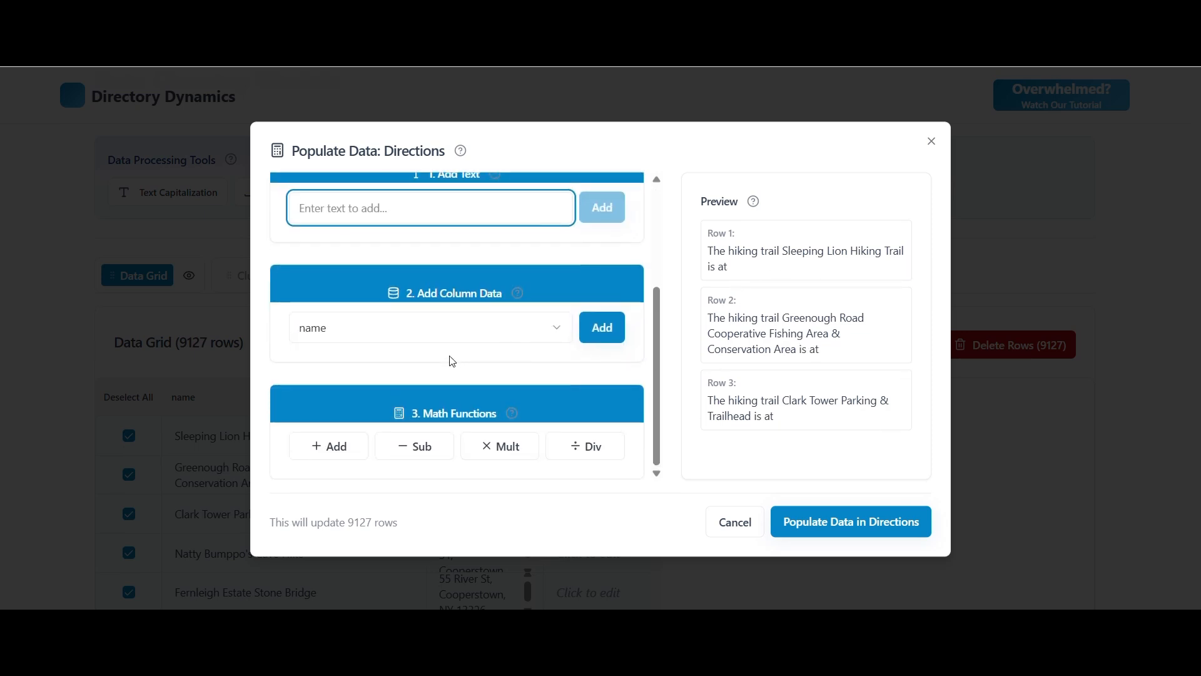
left_click(475, 328)
left_click(350, 388)
left_click(600, 327)
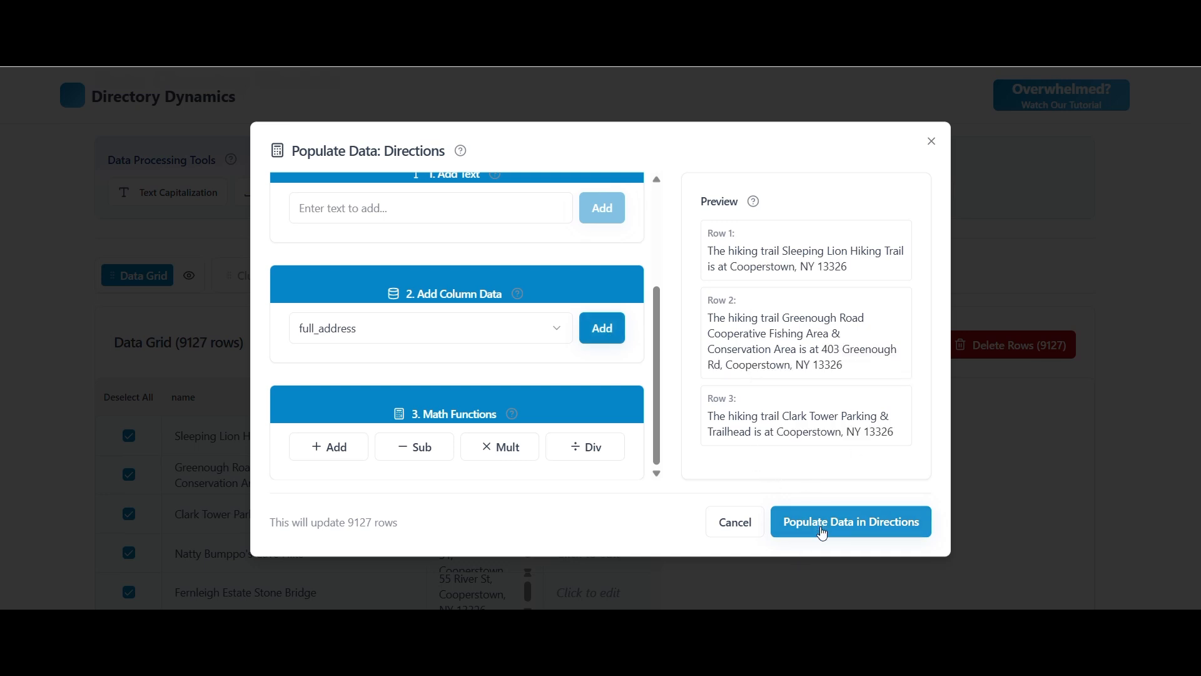
left_click(823, 533)
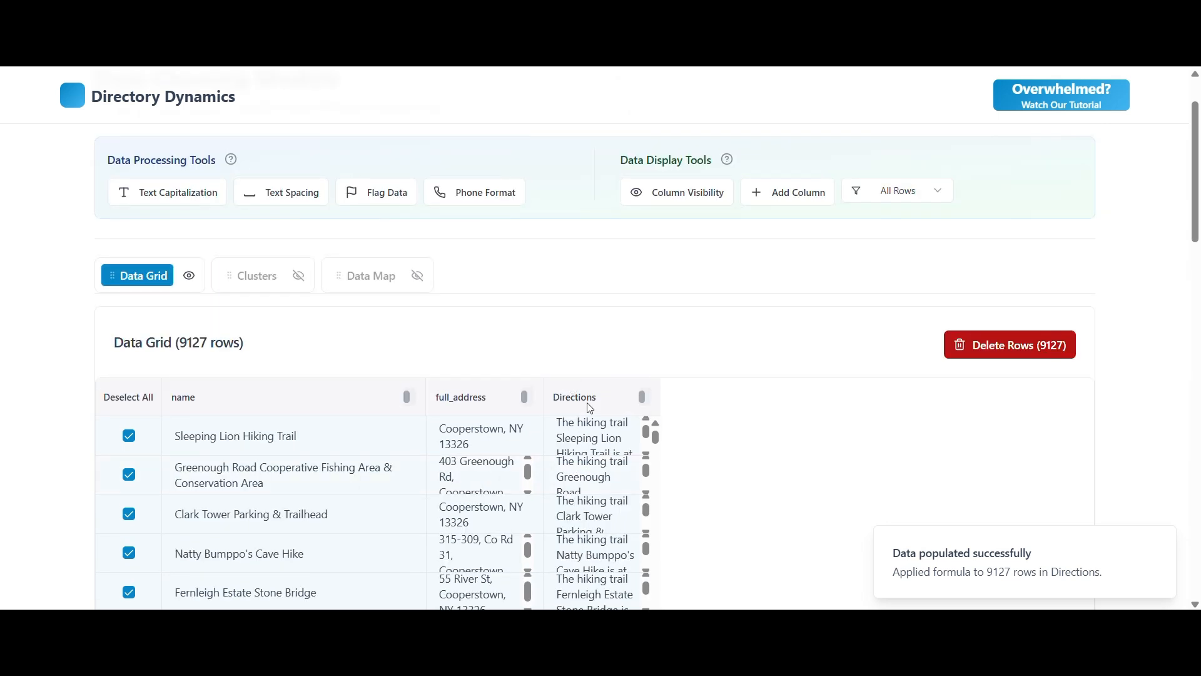
Widen the Directions column in the data grid to show more of the populated sentences.
scroll(711, 282, "down", 3)
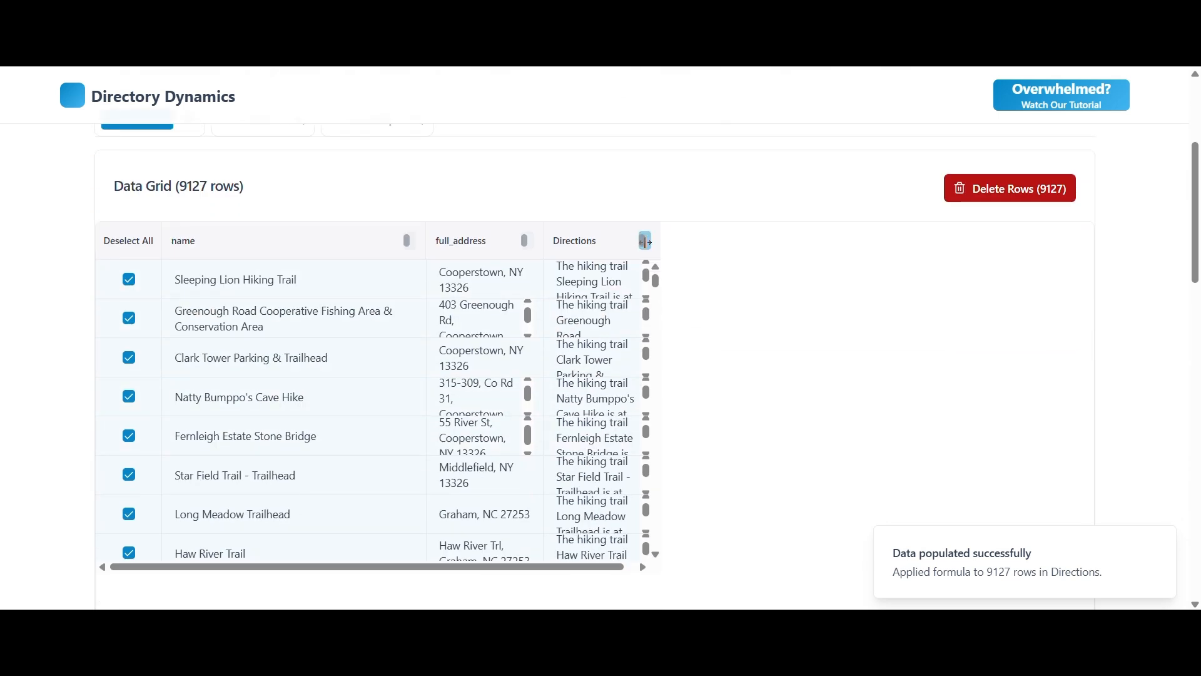
double_click(645, 241)
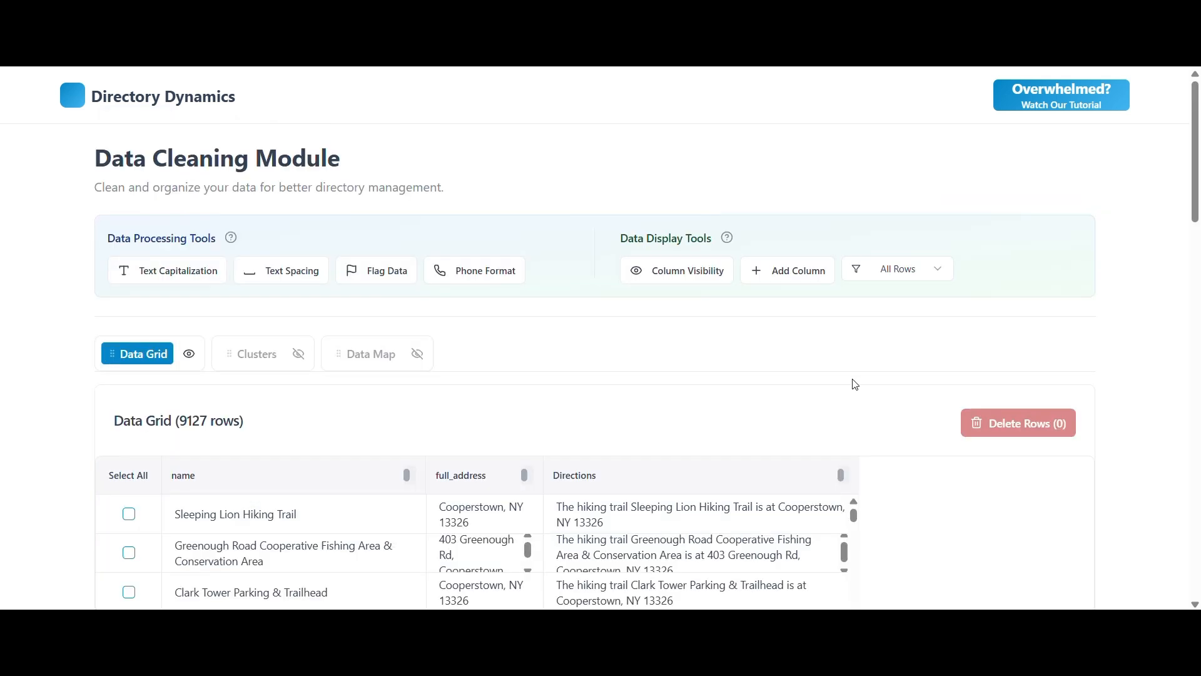
Open the tutorial page and look through it down to the help and contact section.
left_click(1094, 95)
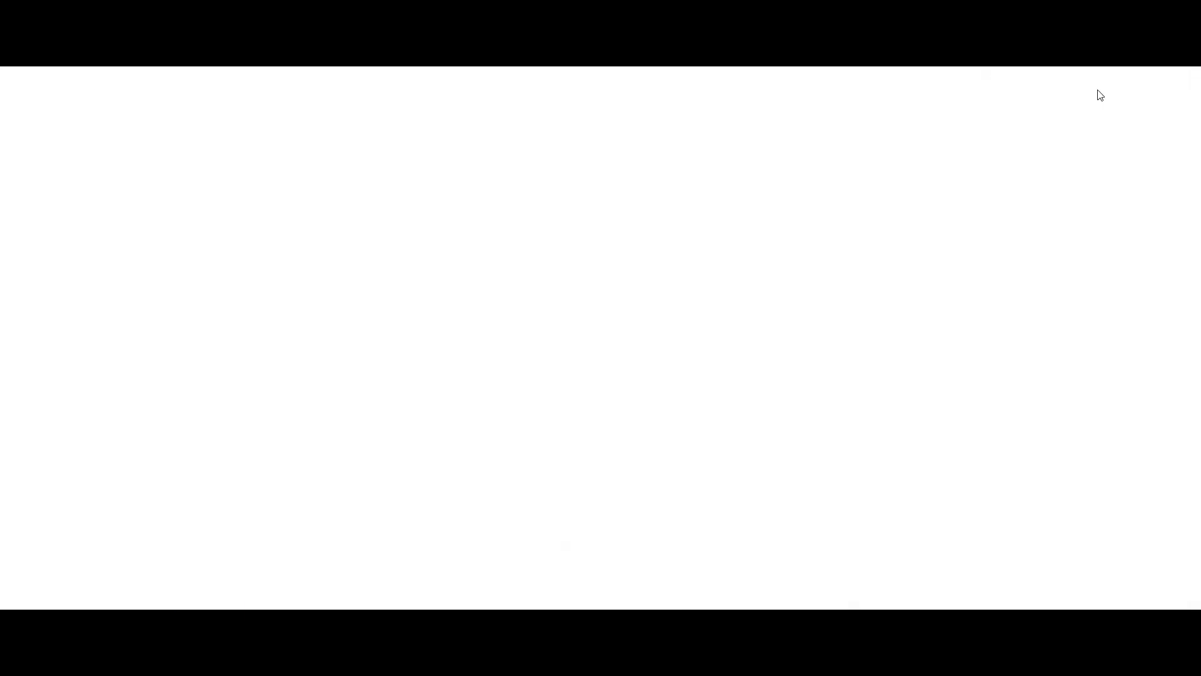
left_click_drag(1198, 113, 1198, 499)
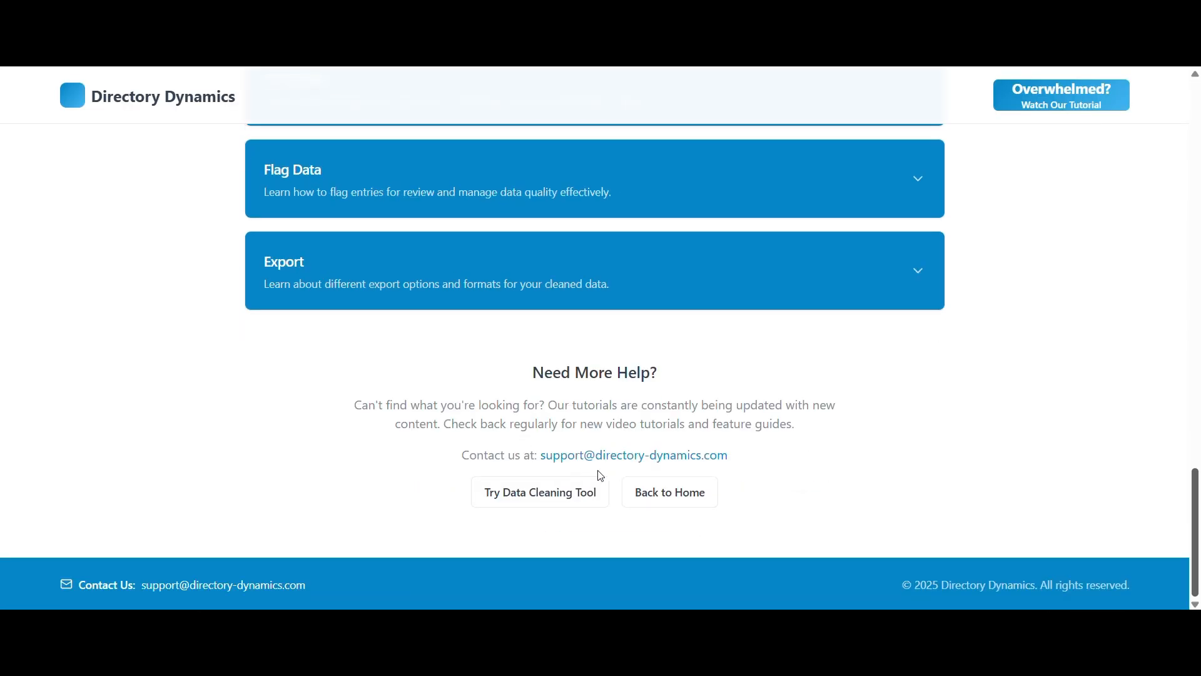